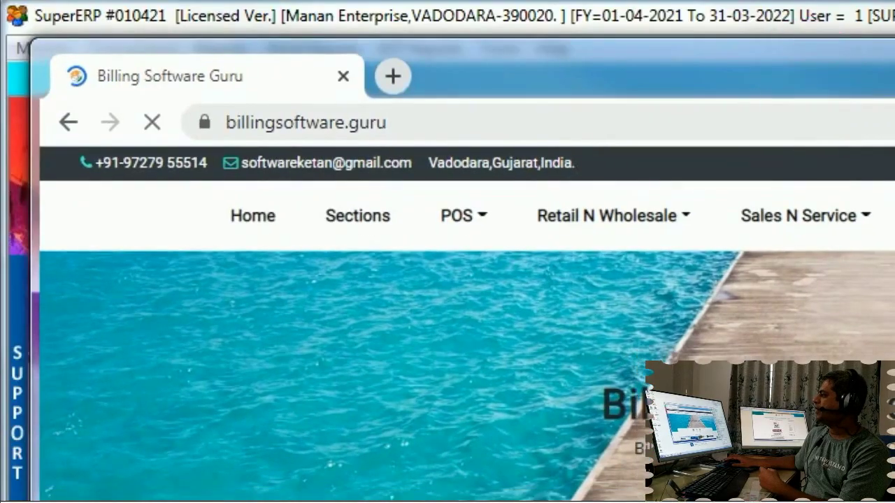
Open the SuperERP Software page under Retail N Wholesale
scroll(467, 325, "down", 4)
scroll(467, 324, "up", 4)
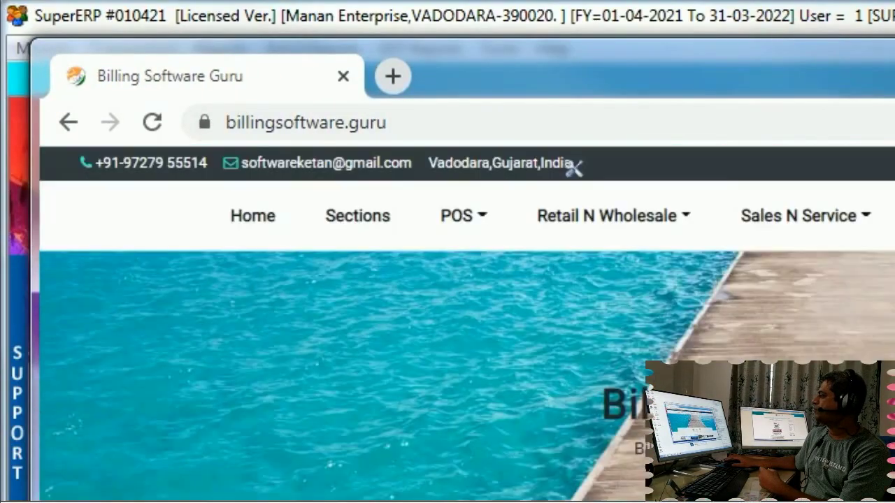
left_click(690, 222)
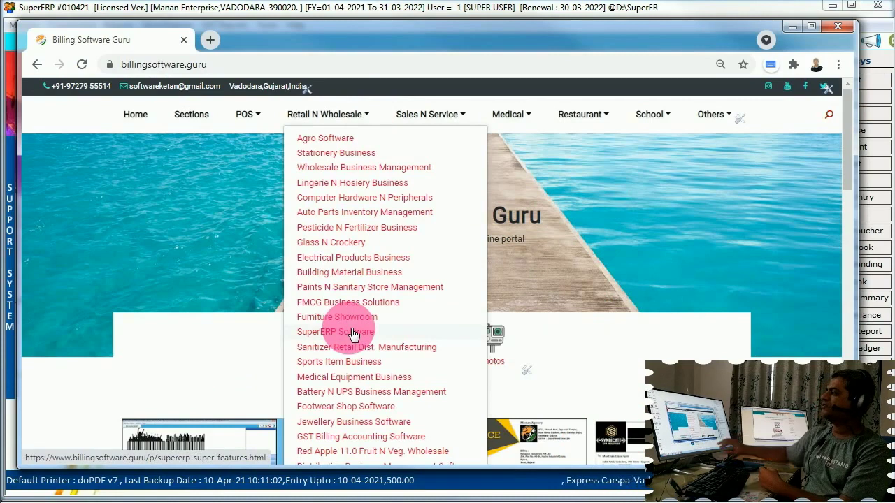
left_click(353, 333)
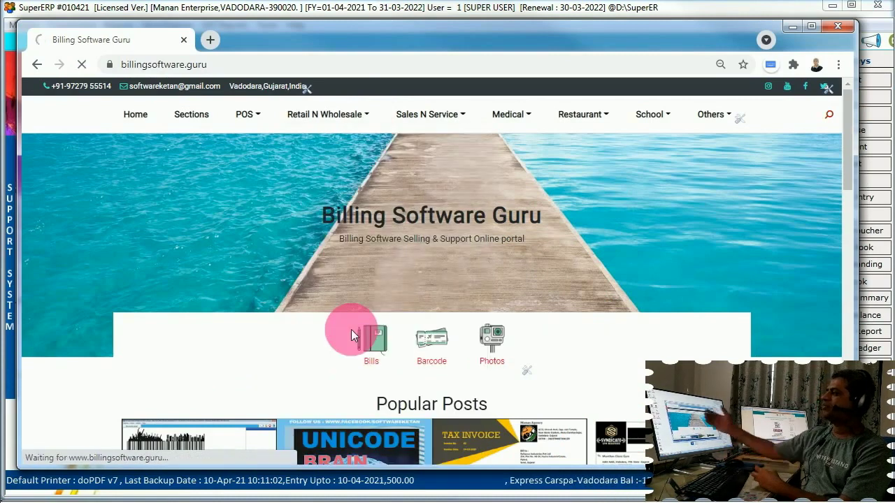
scroll(387, 346, "down", 4)
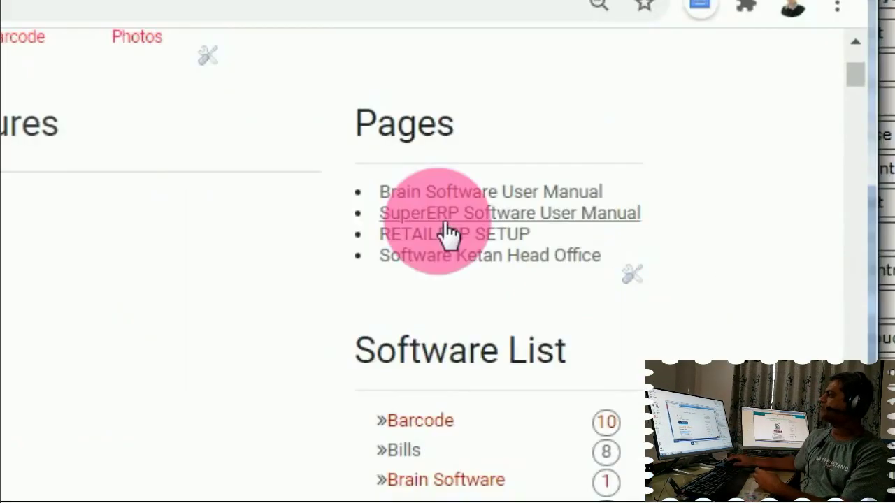
Read through the SuperERP Software User Manual, then return to the Super Features page
left_click(485, 216)
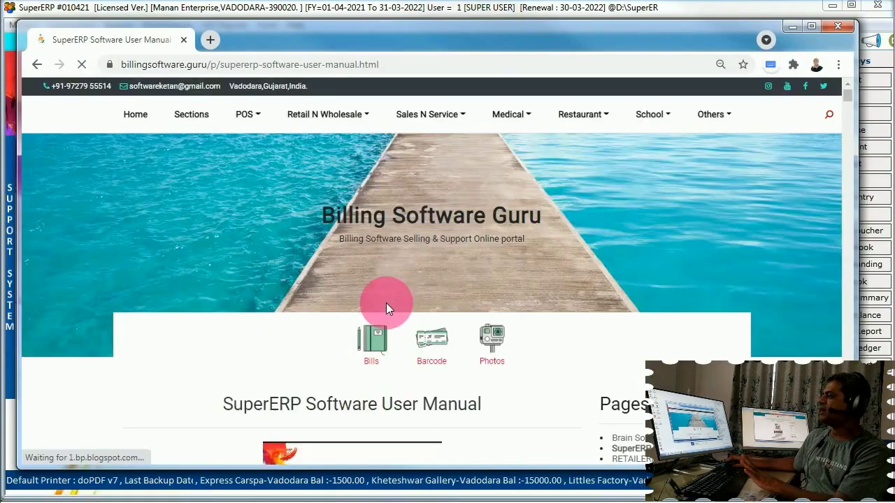
scroll(385, 310, "down", 10)
scroll(382, 323, "down", 10)
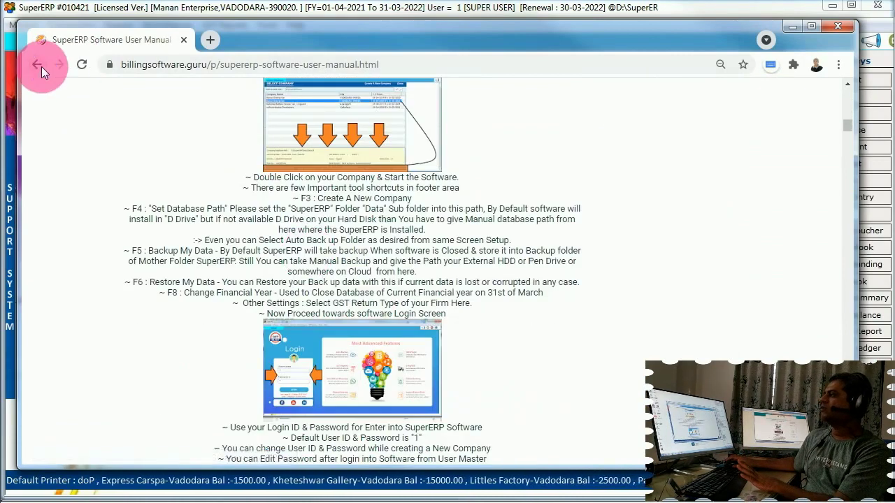
left_click(38, 65)
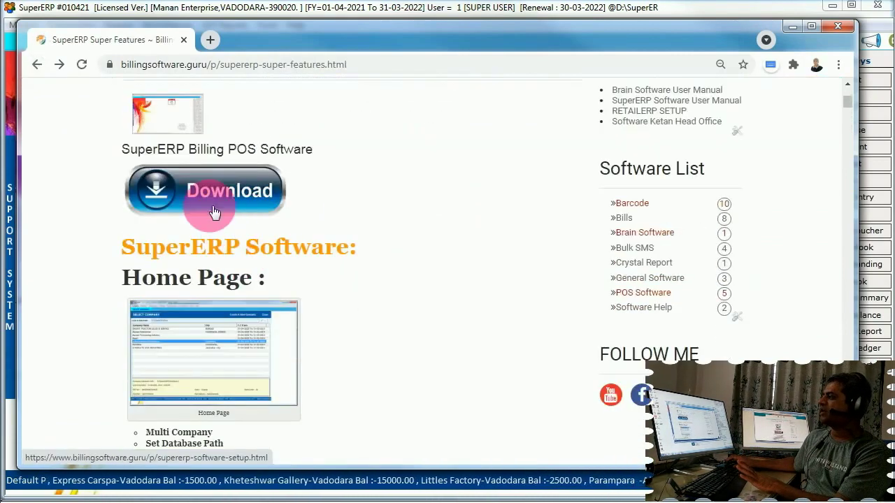
Open the SuperERP Software Setup page in a new tab and review its download links and install steps
left_click(200, 398)
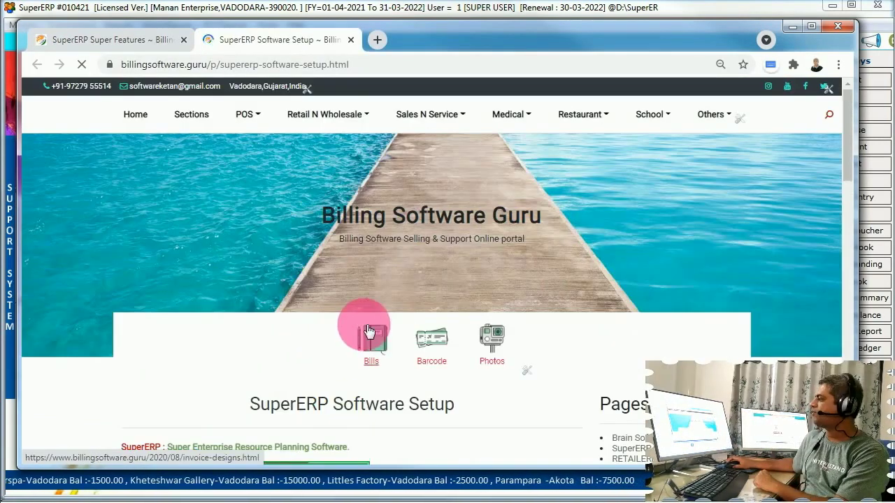
scroll(369, 330, "down", 4)
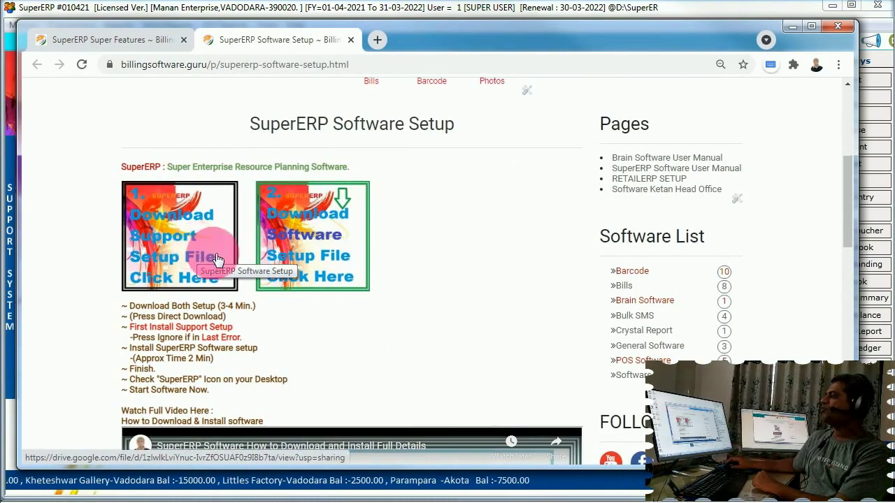
scroll(210, 255, "down", 2)
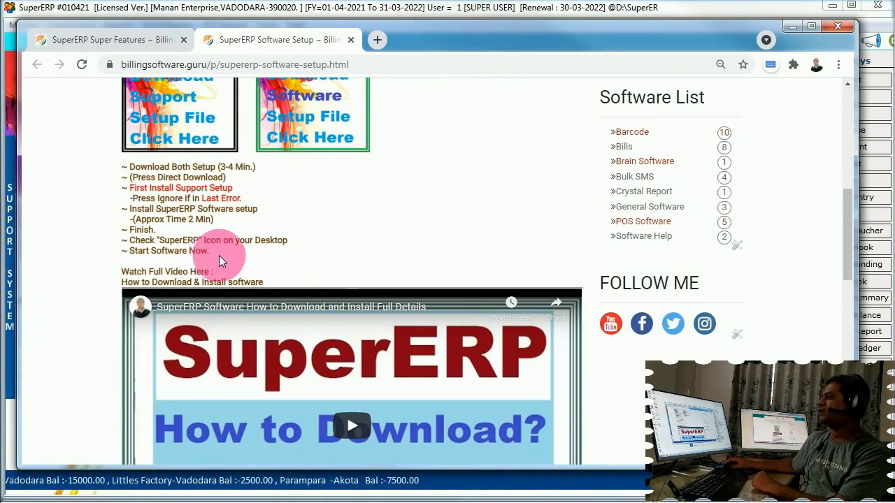
scroll(224, 253, "down", 5)
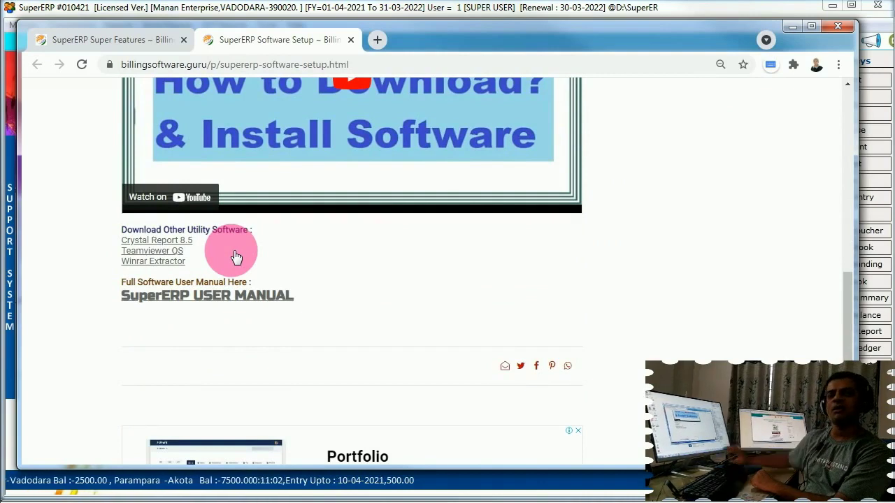
scroll(417, 199, "up", 7)
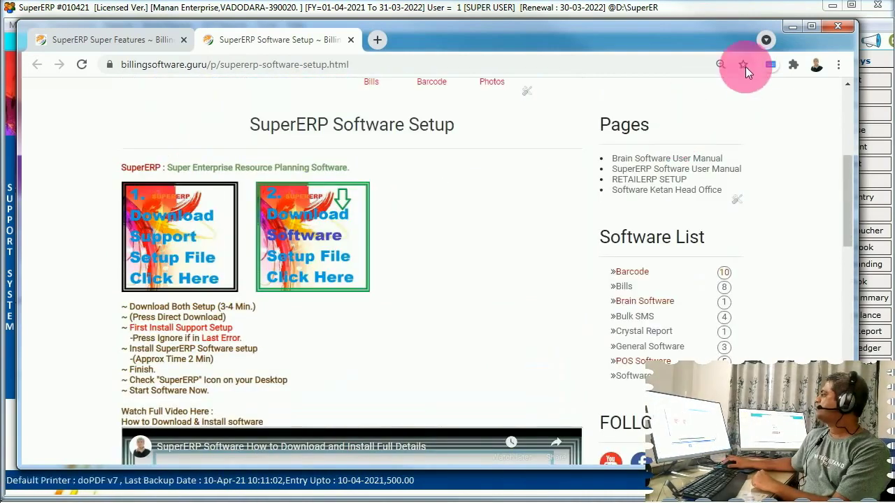
Minimize Chrome and open Masters > Account > List Of Account in SuperERP
left_click(790, 27)
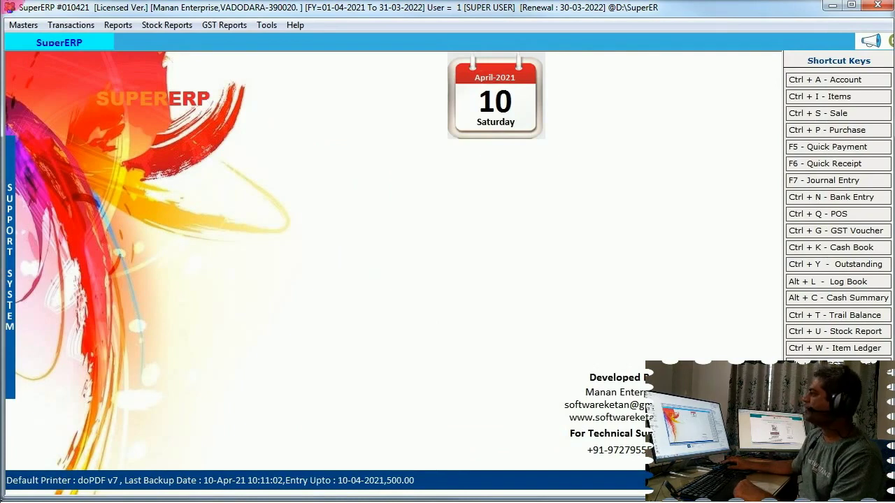
left_click(22, 25)
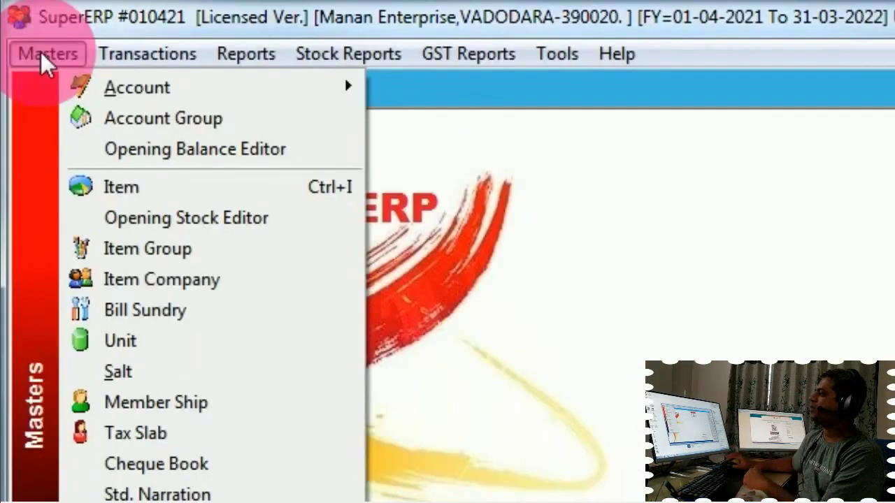
mouse_move(136, 89)
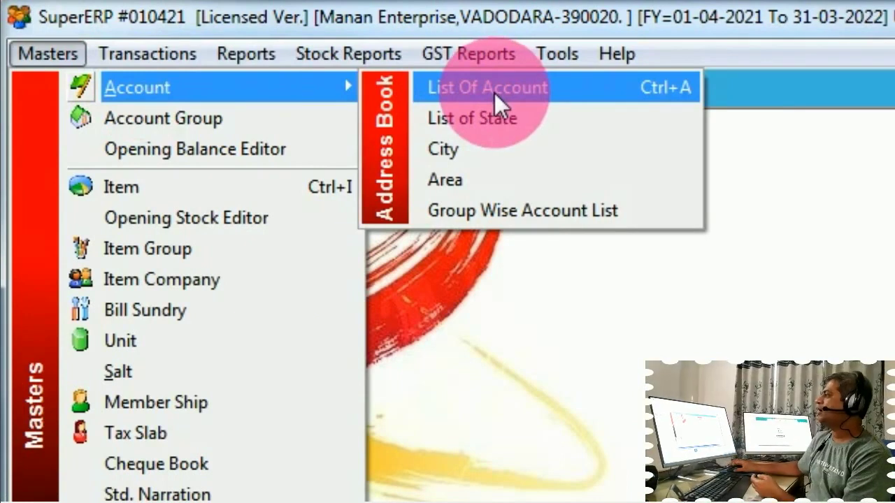
left_click(494, 92)
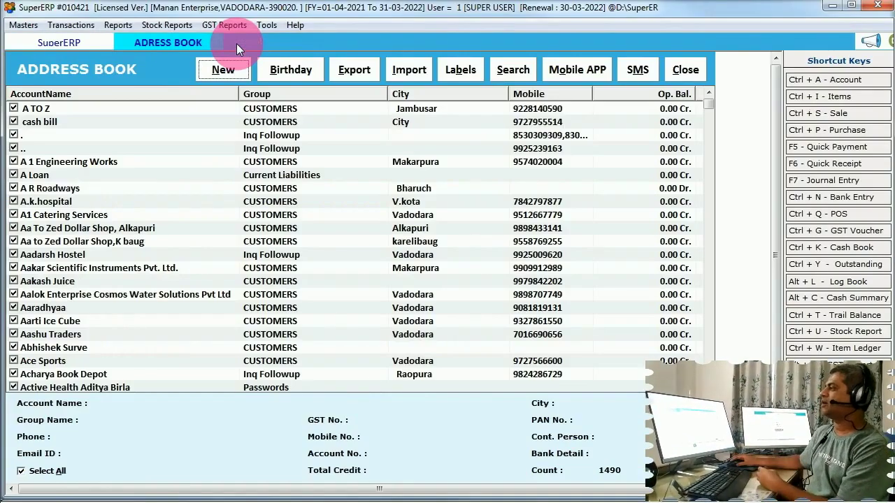
left_click(306, 309)
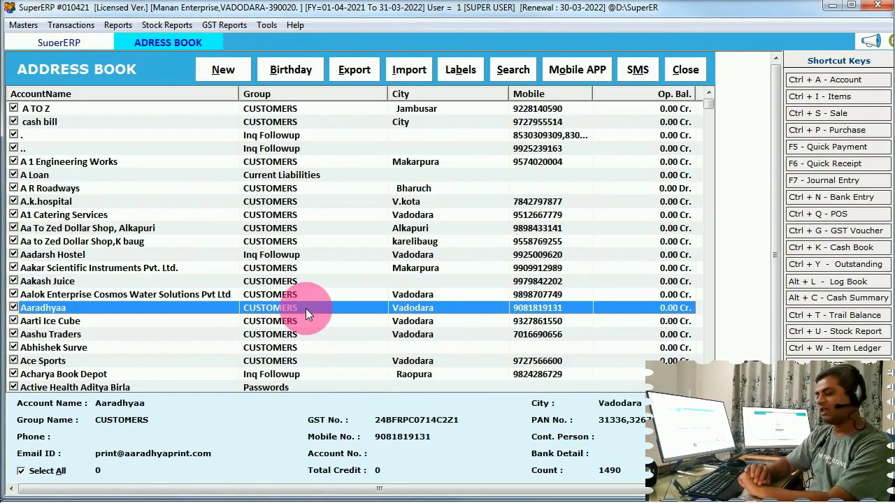
type("si")
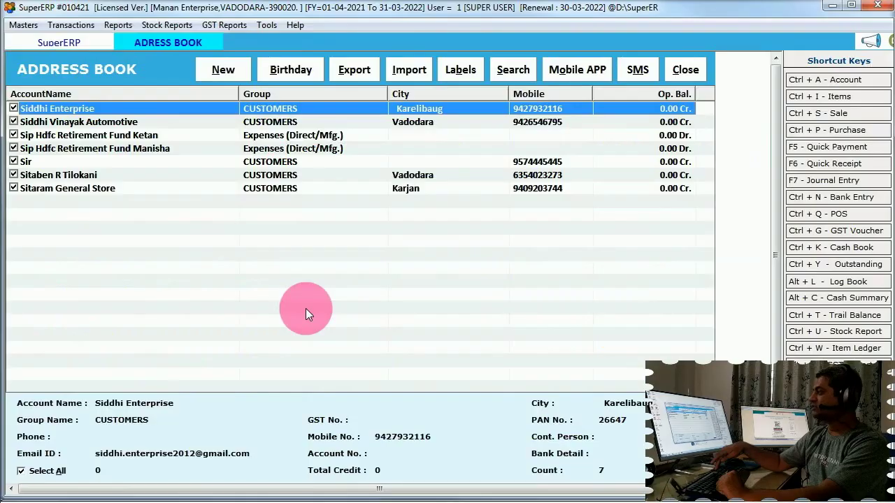
key("Down")
key("Up")
left_click(30, 163)
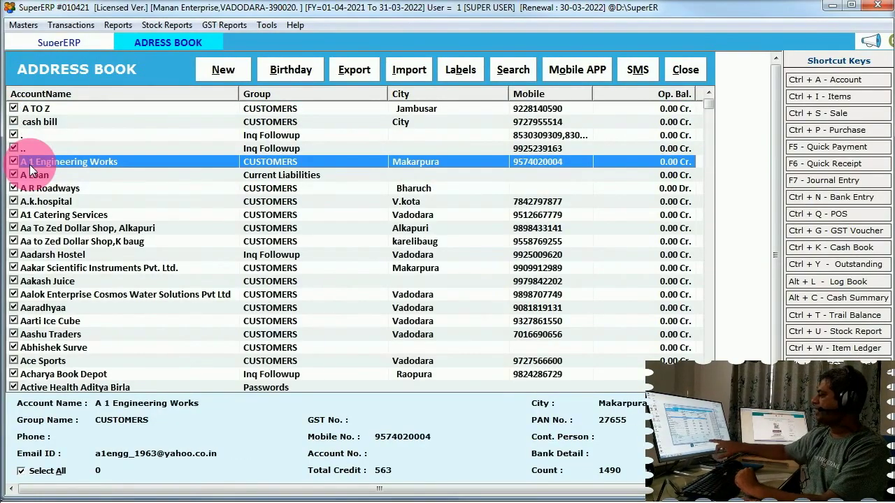
double_click(29, 166)
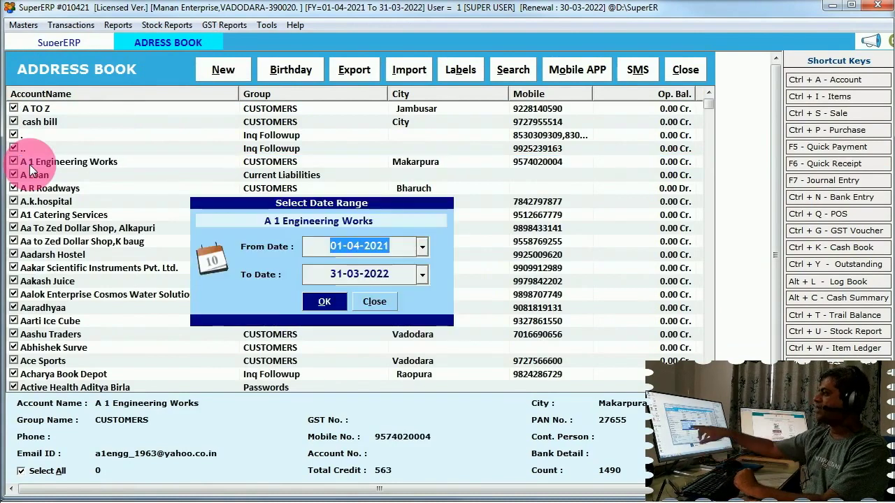
key("Return")
key("Return")
key("Return")
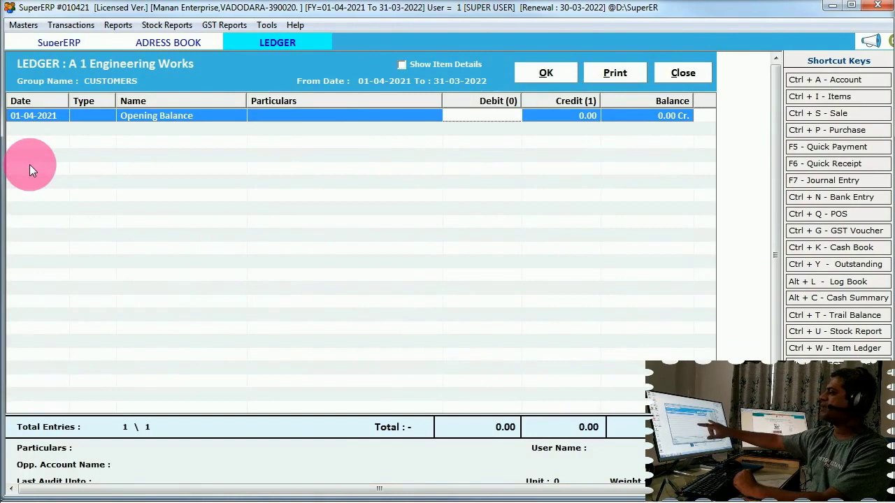
key("Escape")
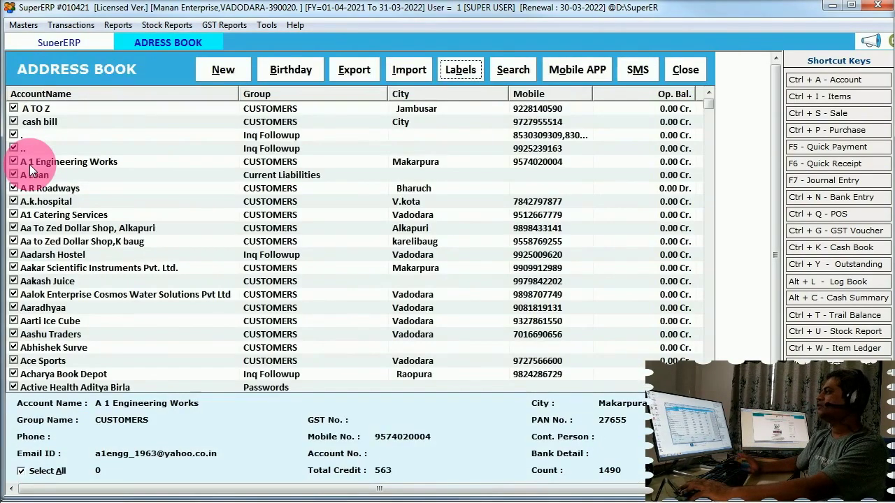
left_click(50, 190)
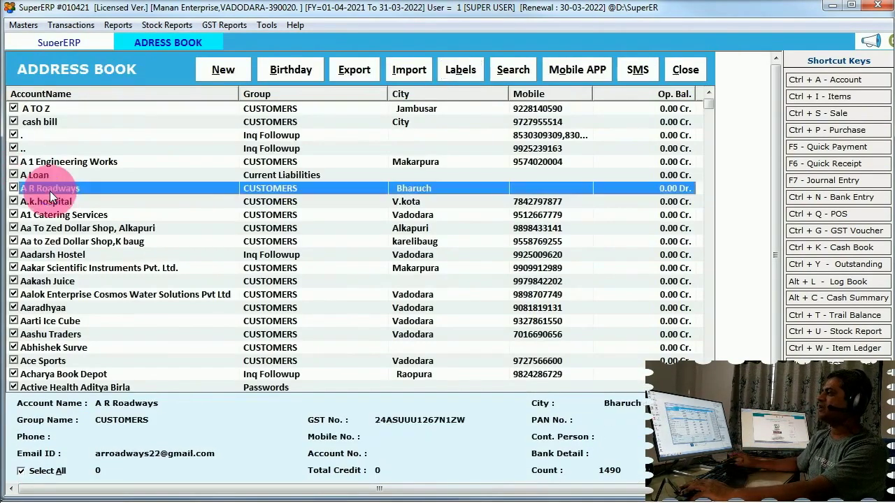
left_click(50, 191)
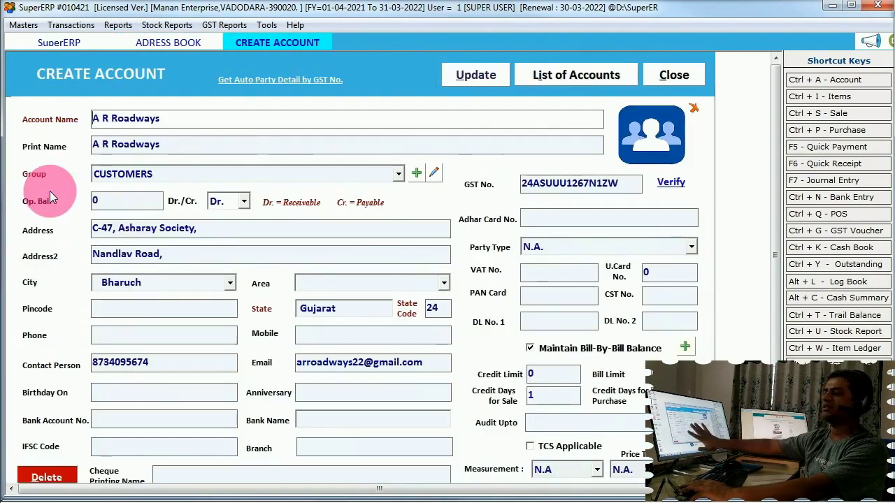
key("Escape")
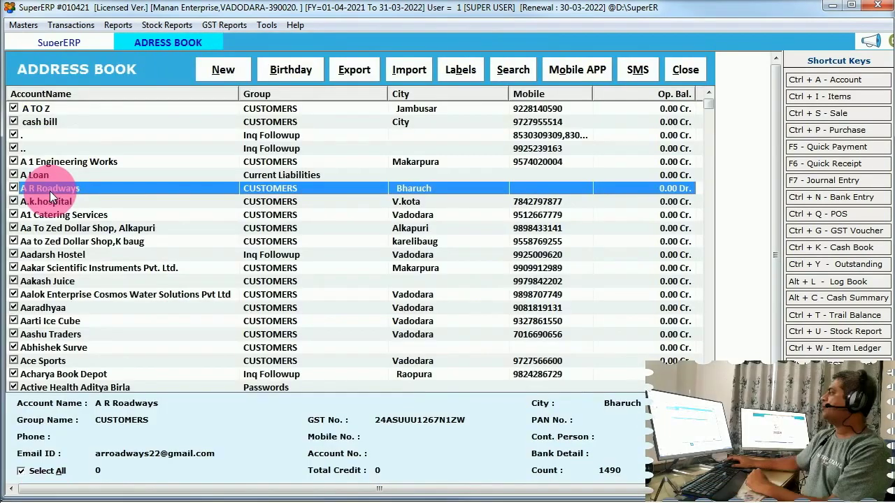
left_click(232, 73)
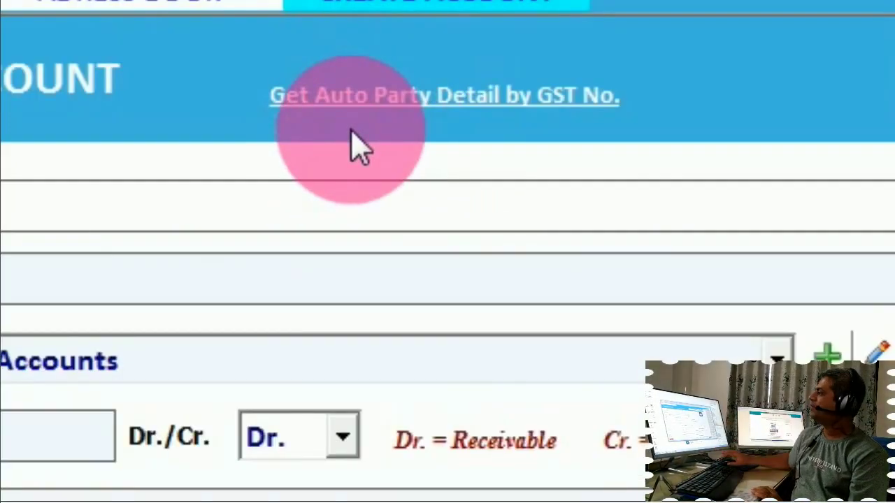
Auto-fill the new account's party details by searching the party's GST number
left_click(448, 108)
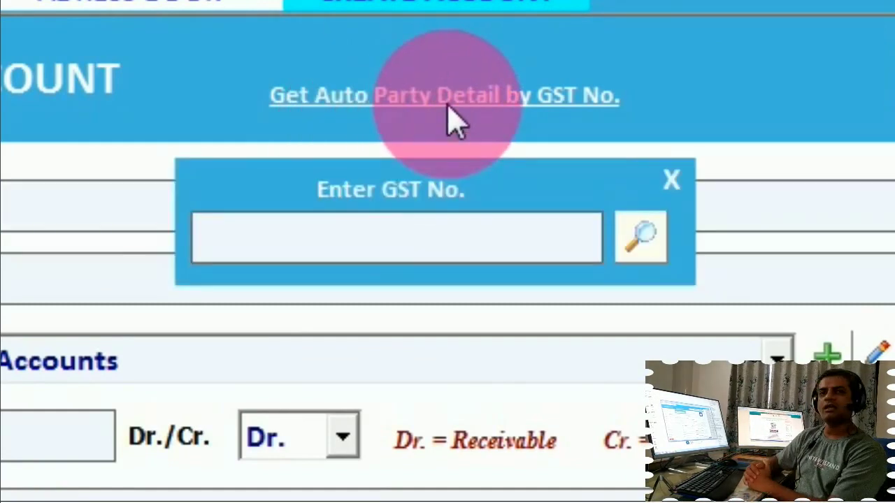
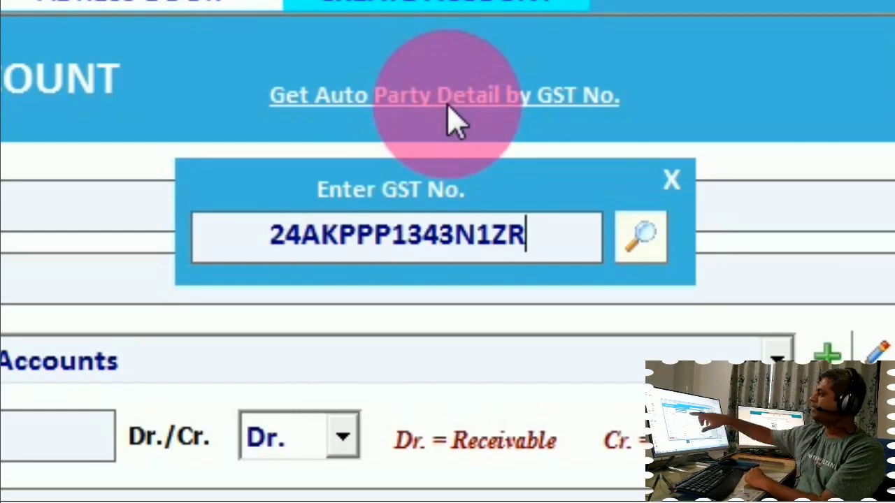
left_click(652, 243)
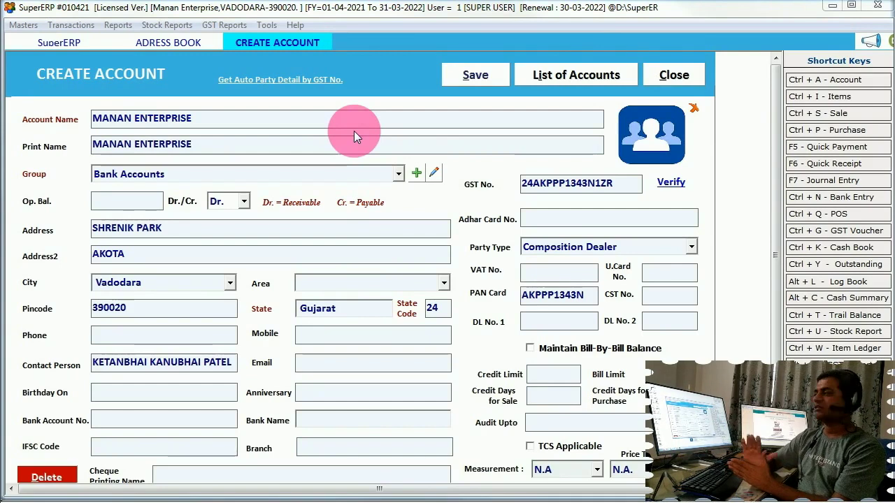
Set the account Group to Sundry Creditors and close the Create Account form
left_click(304, 179)
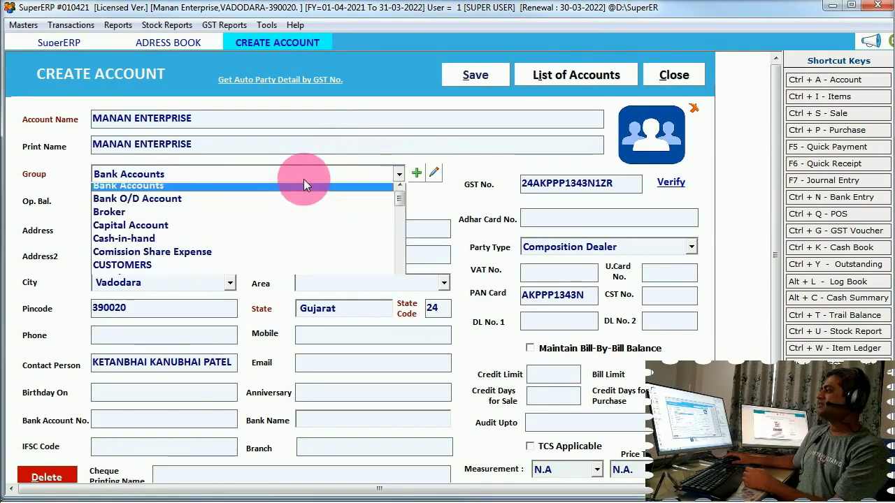
type("sun")
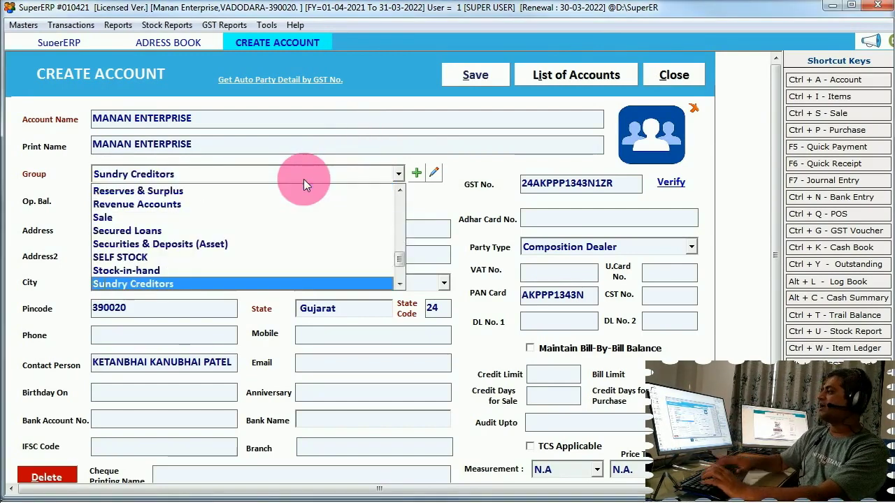
key("Down")
key("Down")
key("Up")
key("Up")
key("Down")
key("Up")
key("Escape")
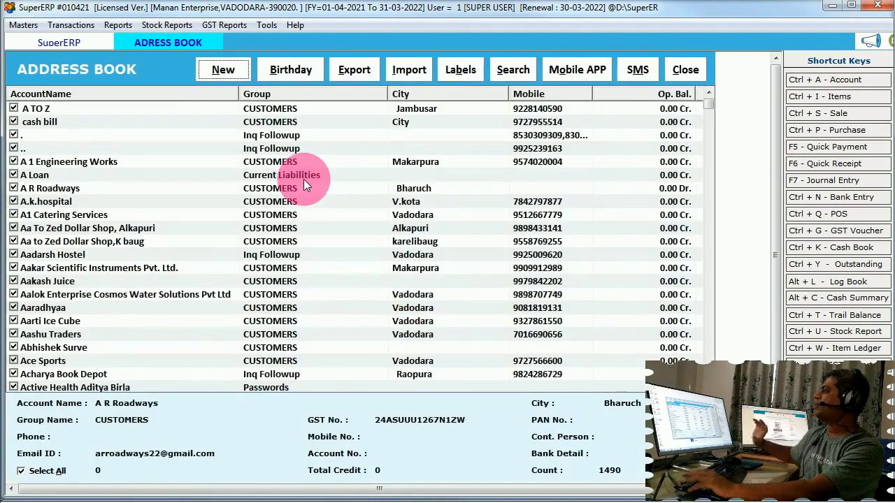
Select A1 Catering Services, review the Mobile App sync setup steps, and return home
left_click(357, 217)
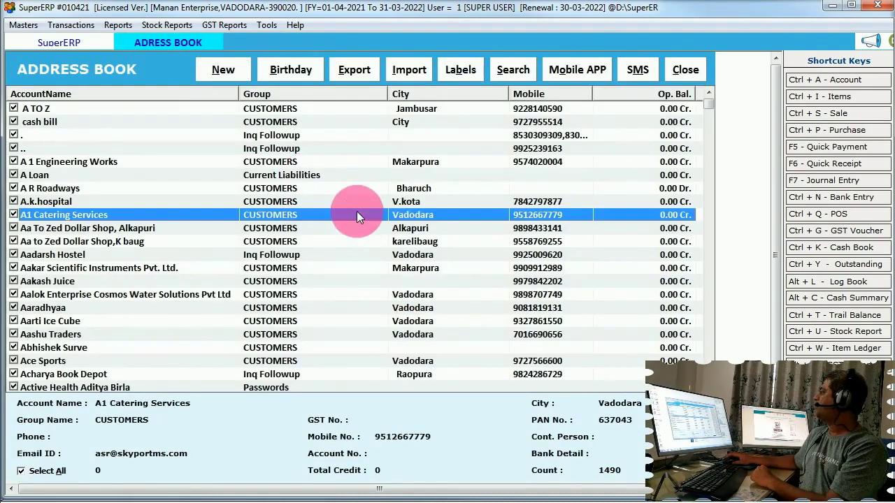
left_click(580, 70)
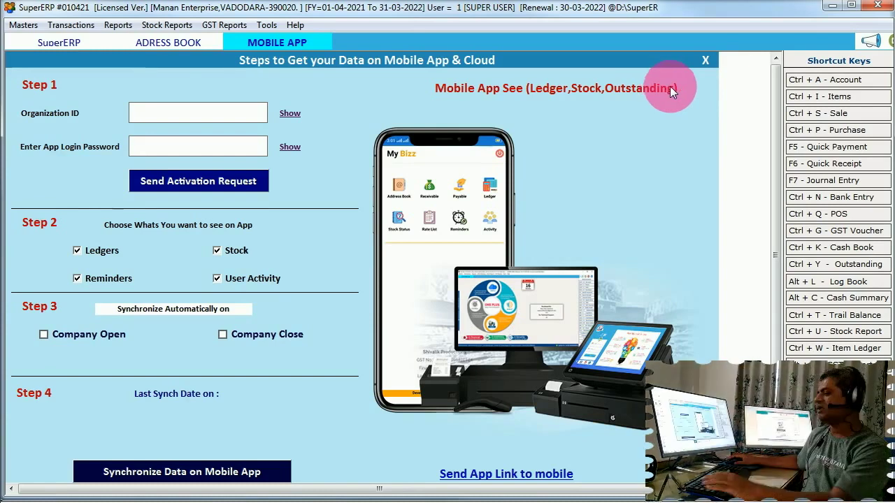
key("Escape")
key("Escape")
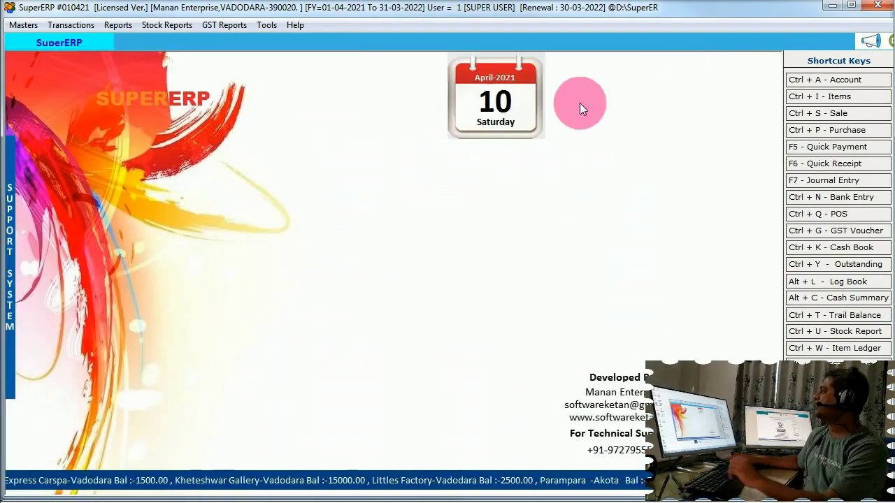
Fill an item entry with name TEST, discount 10 and purchase price 100, then cancel it
left_click(819, 97)
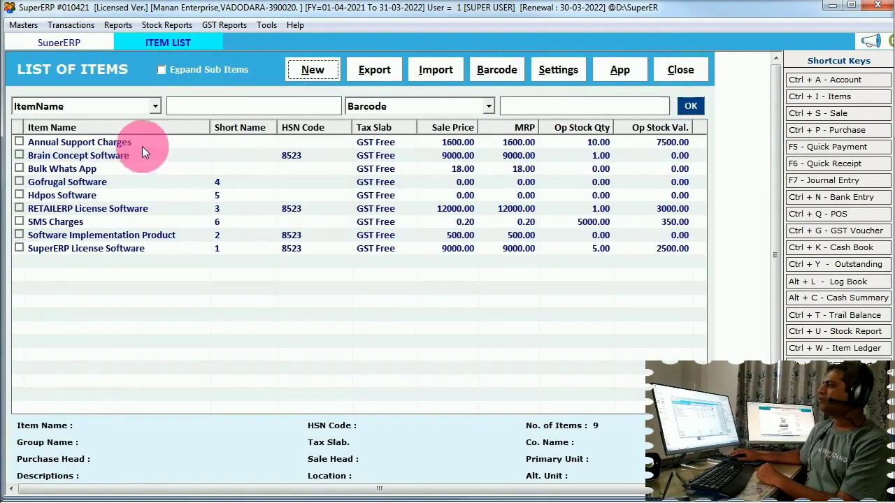
left_click(121, 143)
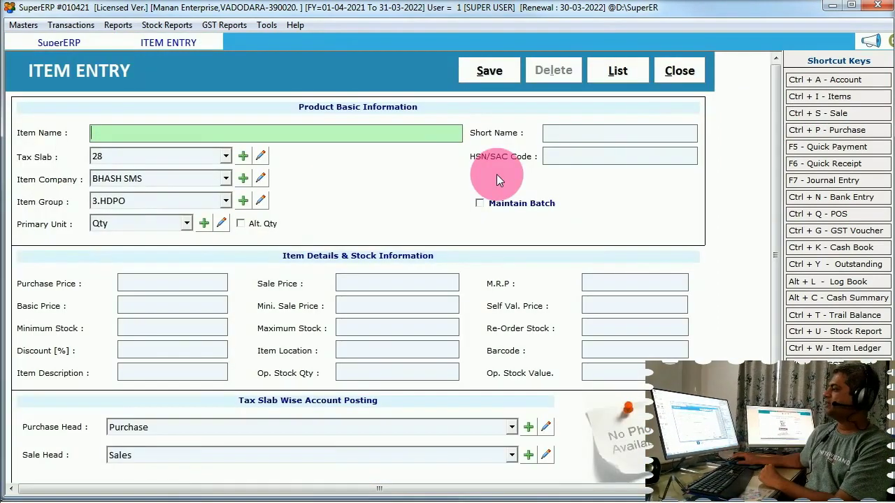
left_click(166, 354)
type("10")
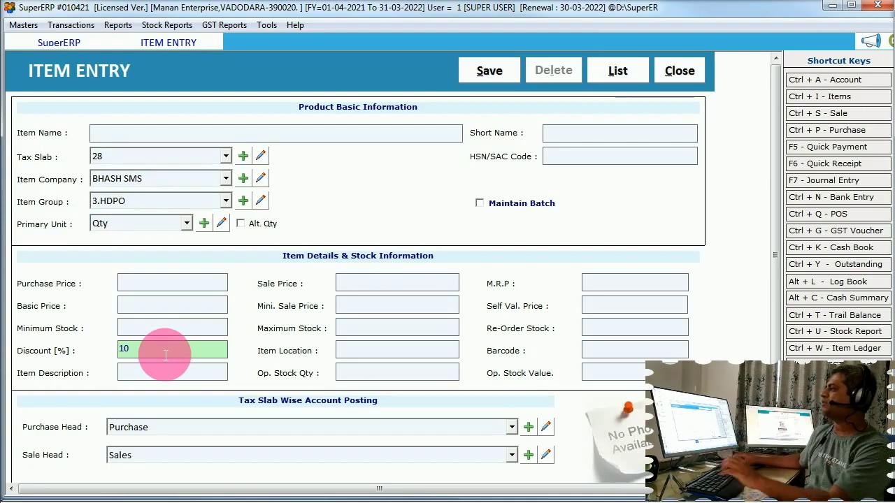
left_click(128, 140)
type("TEST")
key("Return")
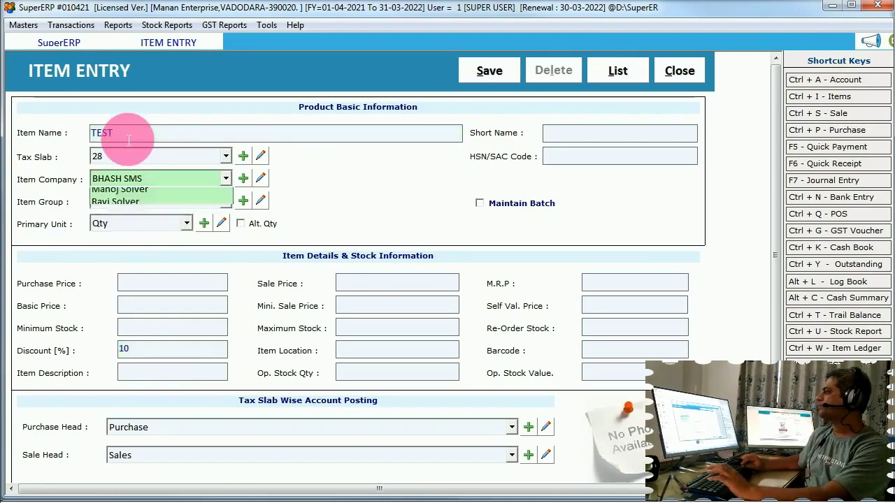
key("Return")
key("Return")
key("Return")
key("Return")
key("Return")
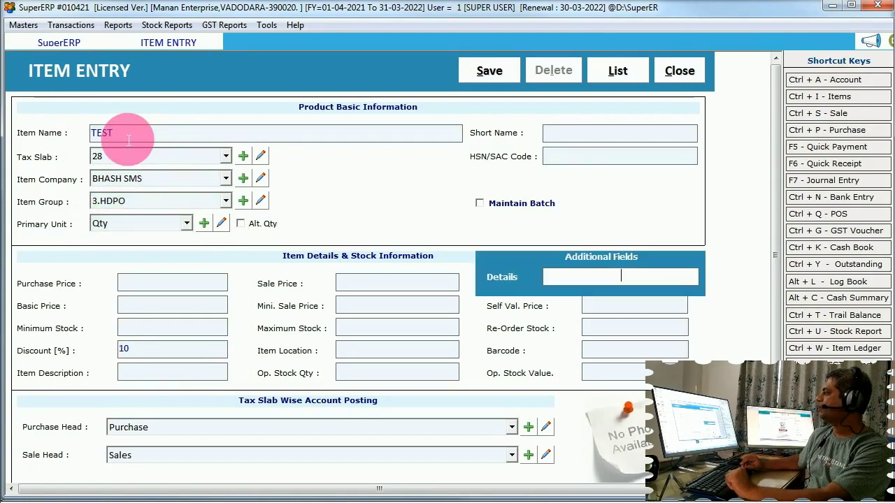
key("Return")
key("Return")
type("100")
key("Return")
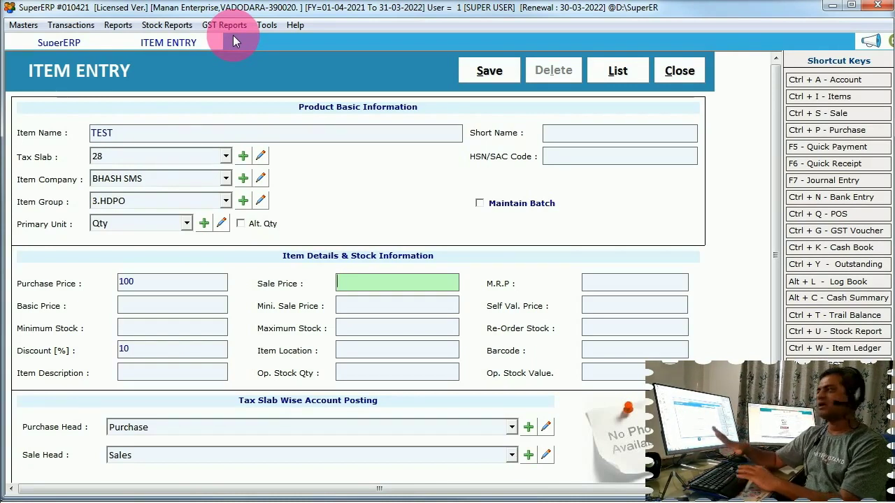
key("Escape")
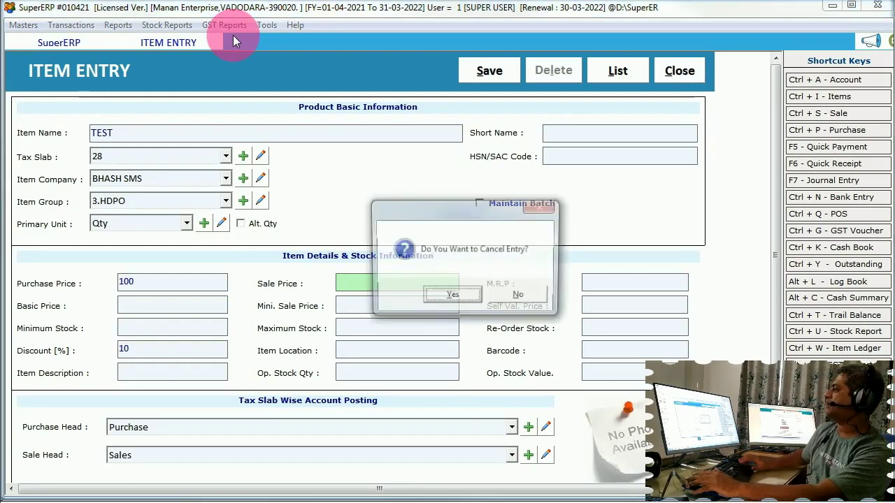
Discard the item entry and start a new sale bill for party A TO Z
key("Return")
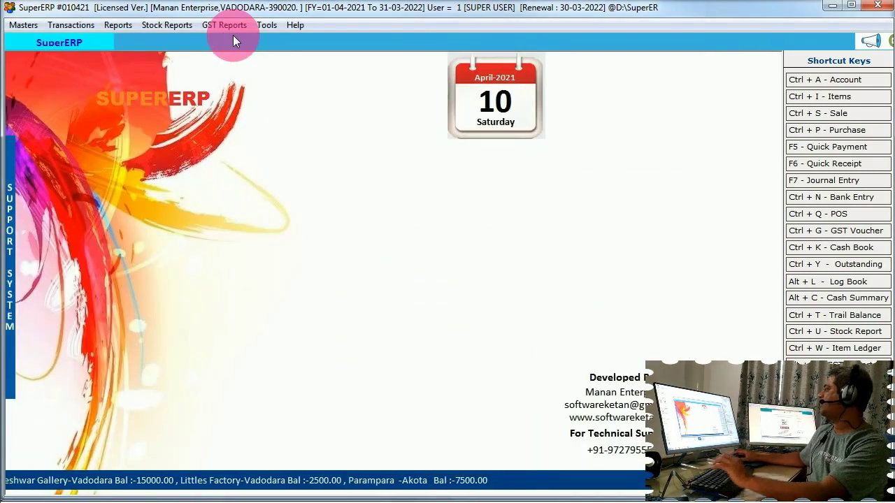
left_click(817, 113)
left_click(298, 74)
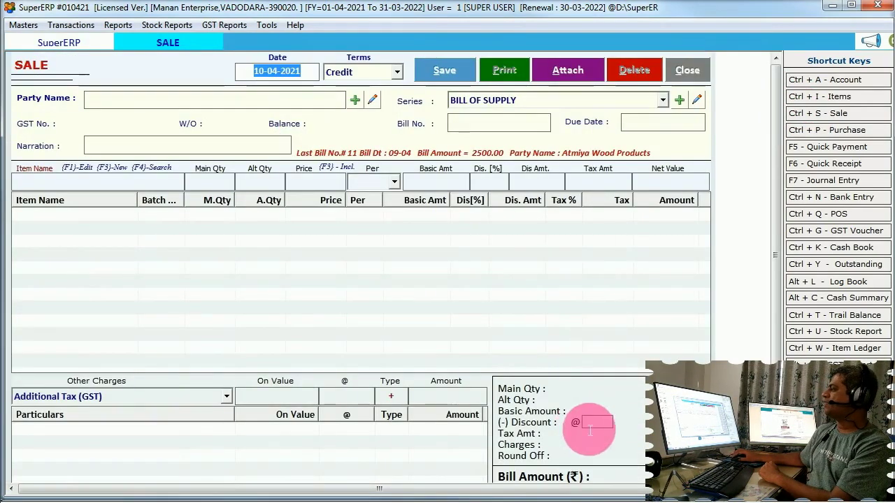
left_click(608, 425)
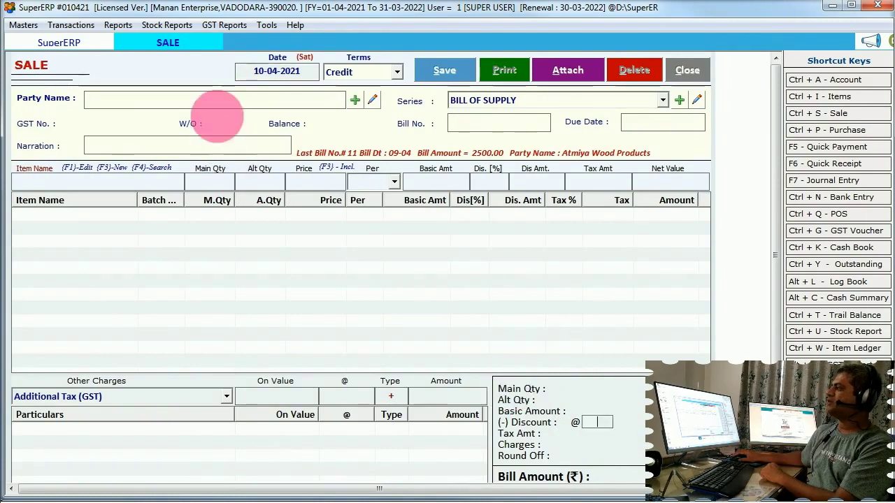
left_click(218, 107)
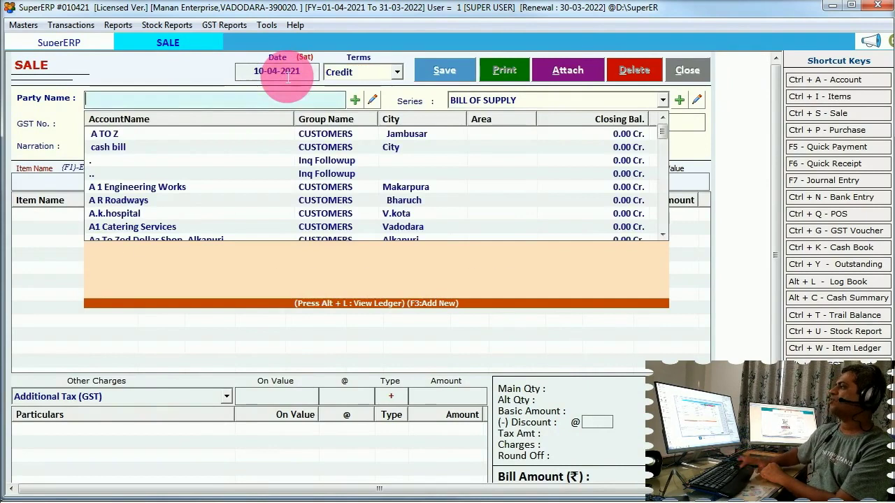
key("Return")
Add Annual Support Charges at 1000 and Brain Concept Software quantity 2, then enter bill discount 10
key("Return")
key("Return")
key("Return")
key("Down")
key("Return")
key("Return")
key("Return")
key("Return")
key("Return")
type("1000")
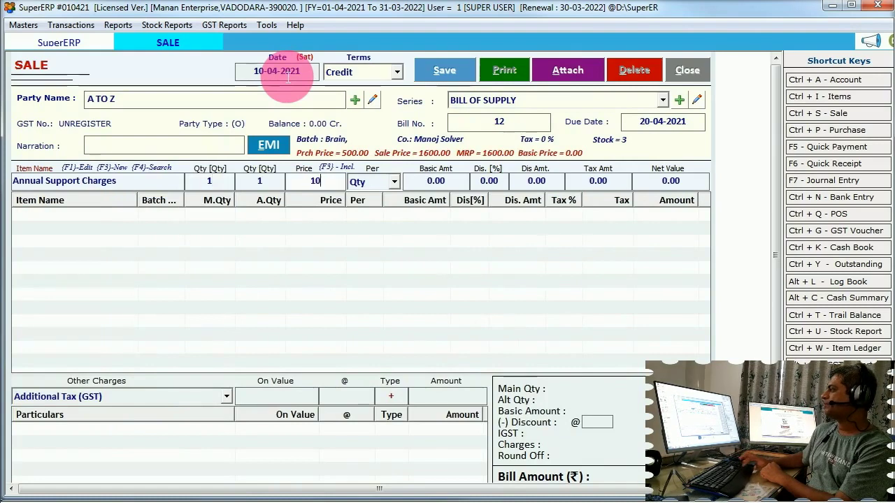
key("Return")
key("Return")
key("Return")
key("Return")
key("Down")
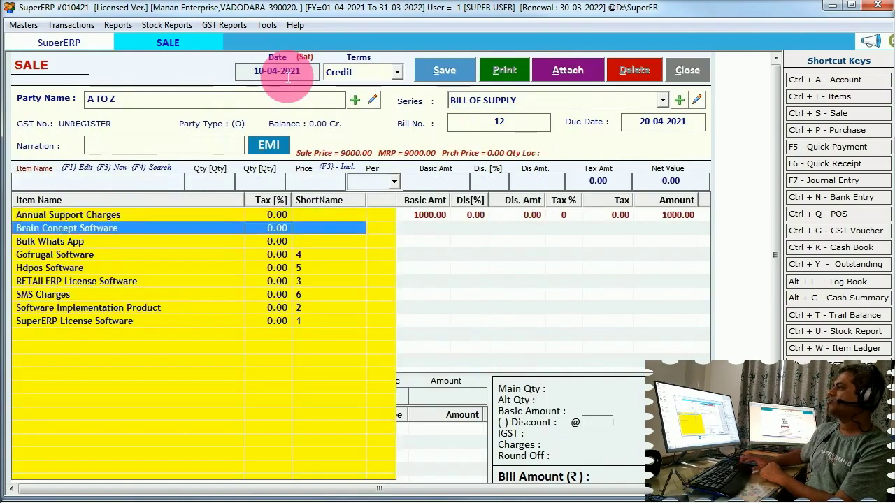
key("Return")
key("Return")
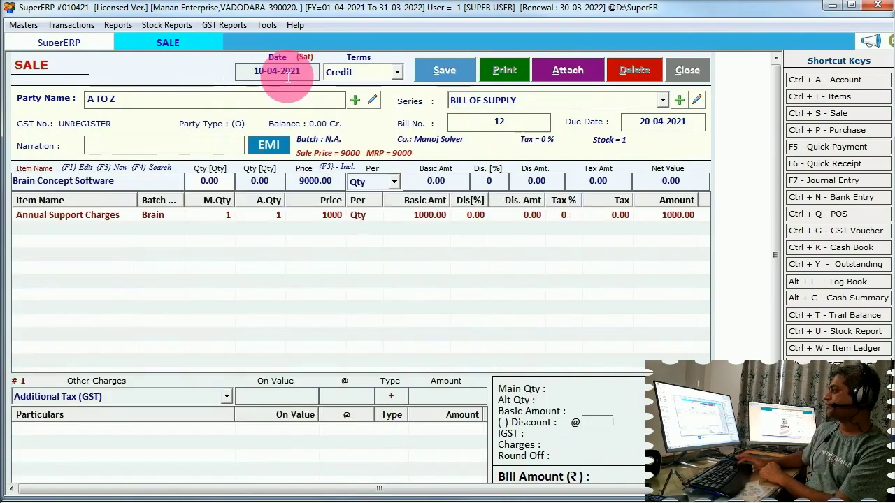
type("20")
key("Return")
key("Delete")
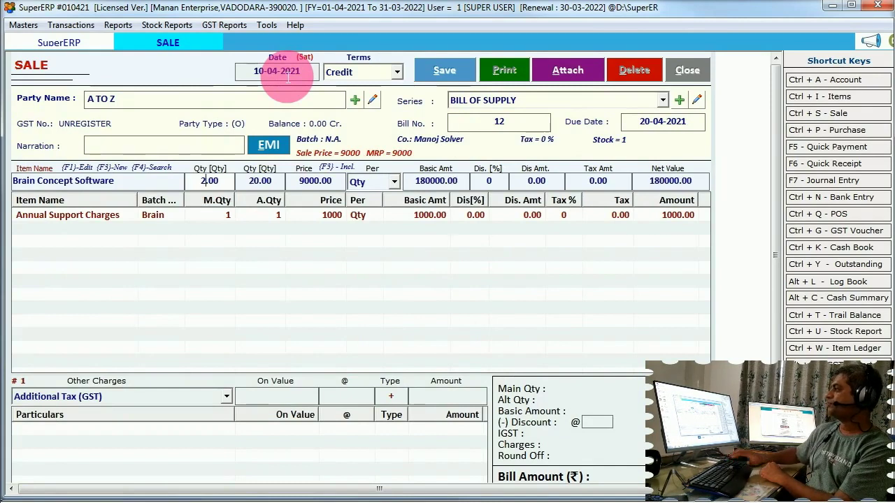
key("Return")
key("Return")
key("Return")
key("Return")
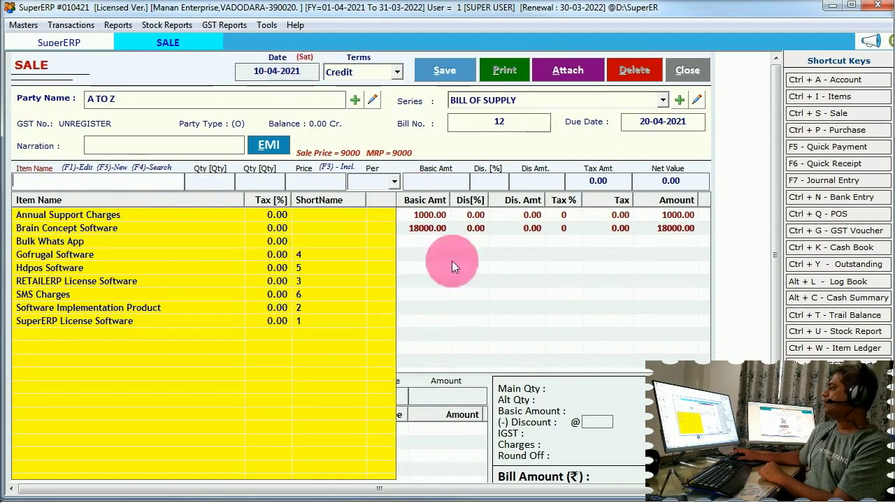
key("Escape")
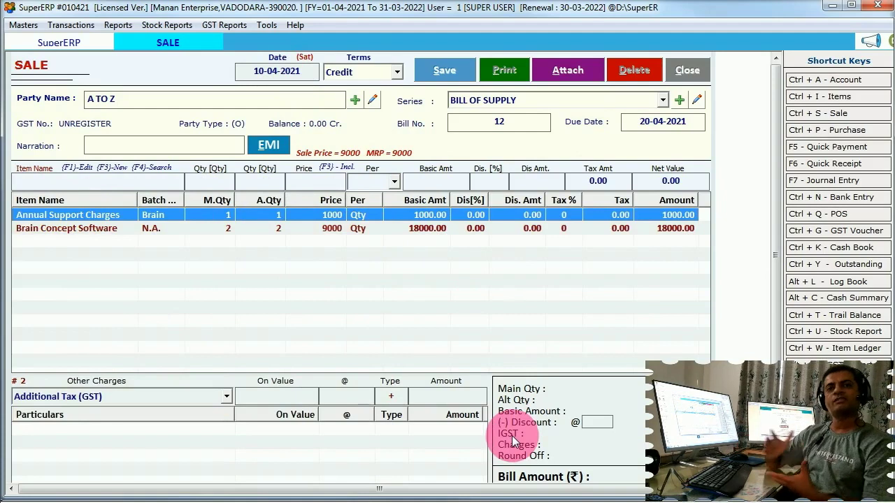
left_click(597, 423)
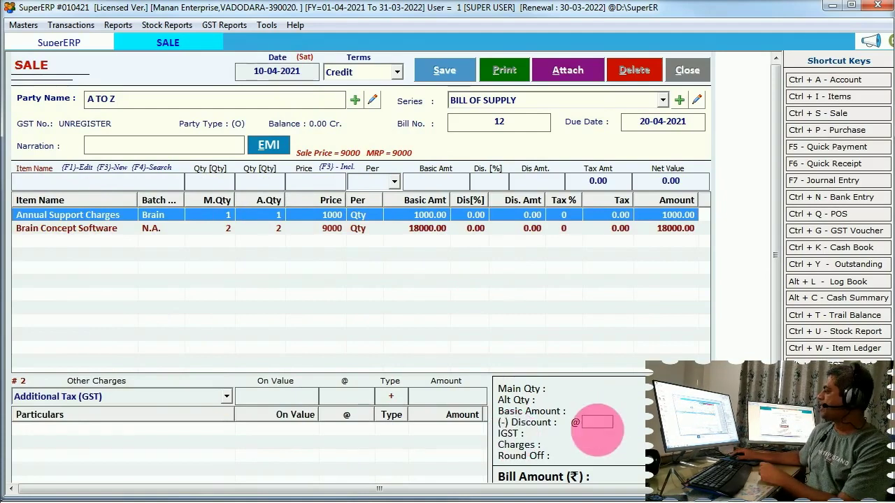
type("10")
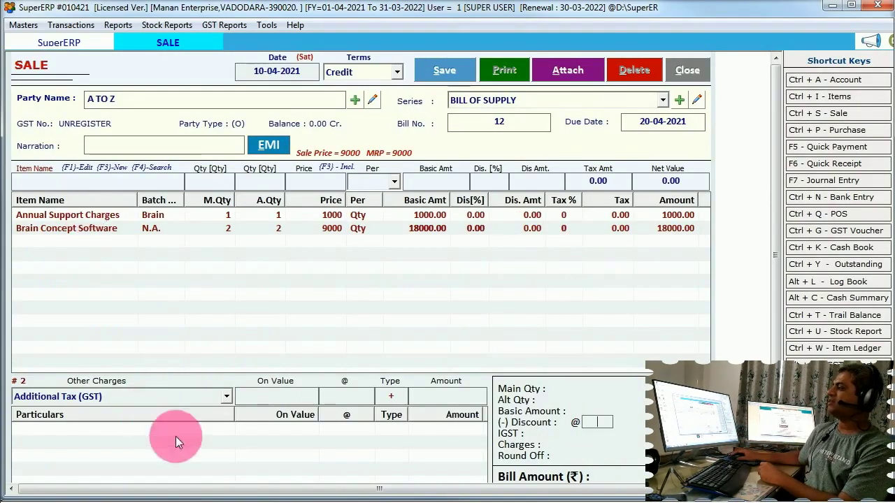
Add Frieght Charges as an extra charge on the A TO Z bill
left_click(225, 396)
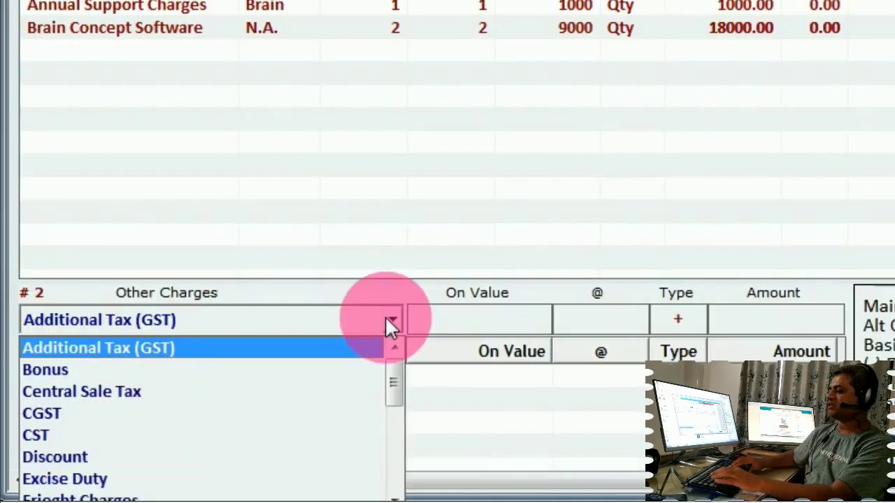
key("f")
key("Down")
key("Up")
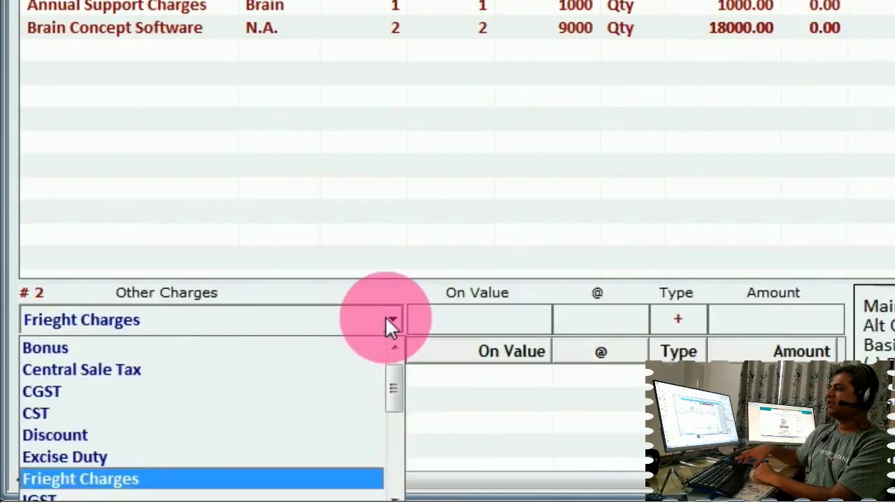
key("Return")
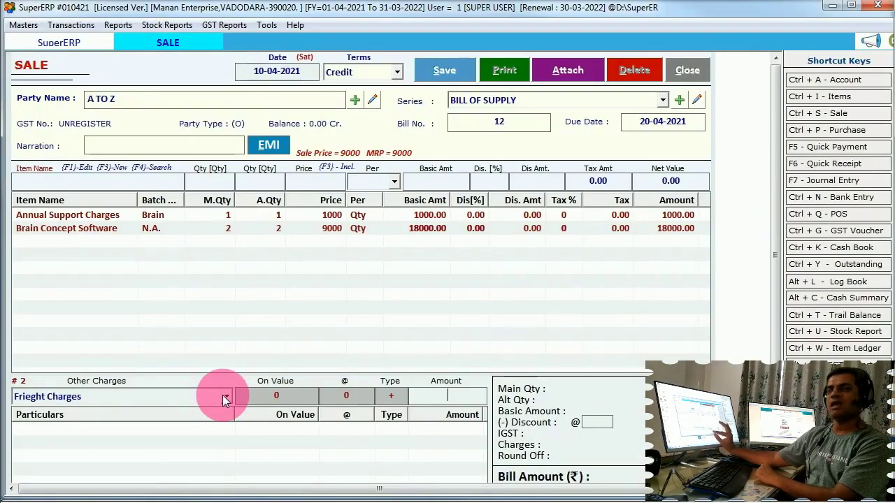
Keep the bill on Credit terms and select the Annual Support Charges line
left_click(354, 70)
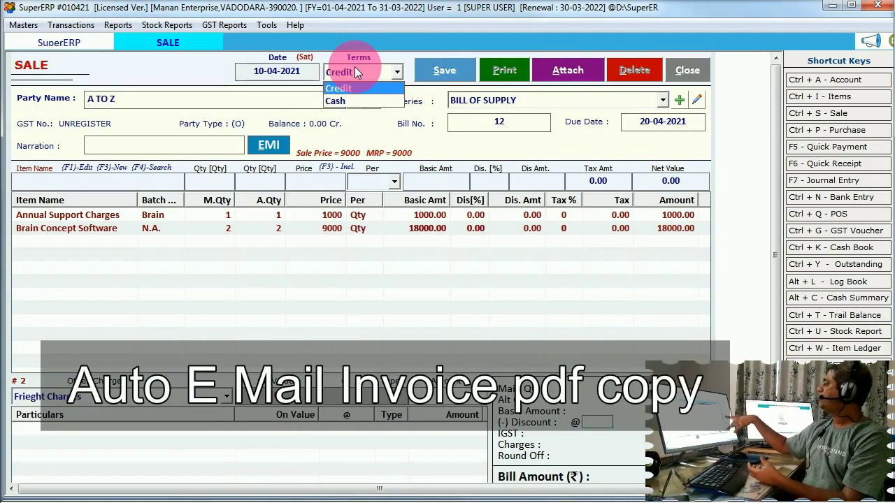
left_click(348, 88)
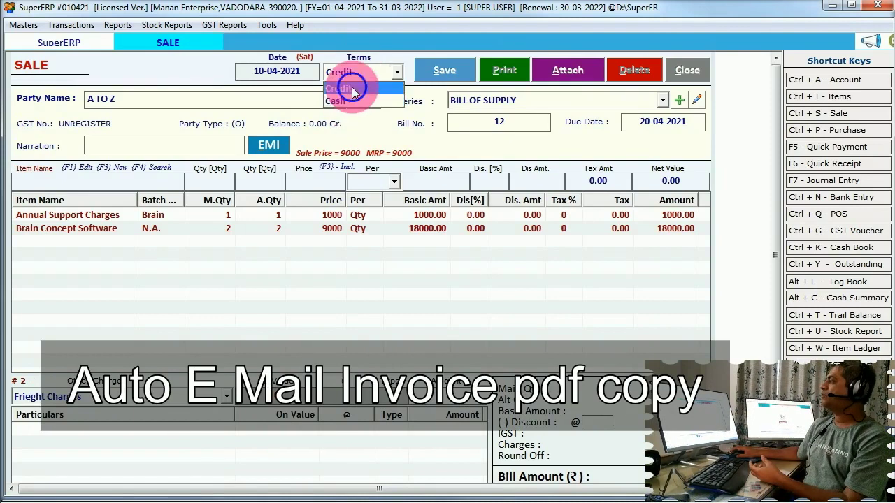
left_click(394, 269)
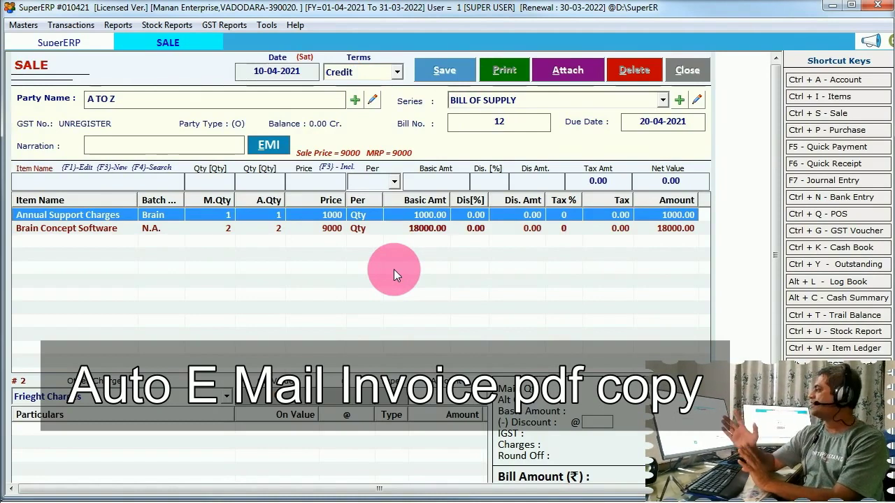
Discard the A TO Z sale bill, then view and close the Company Info e-mail settings
key("Escape")
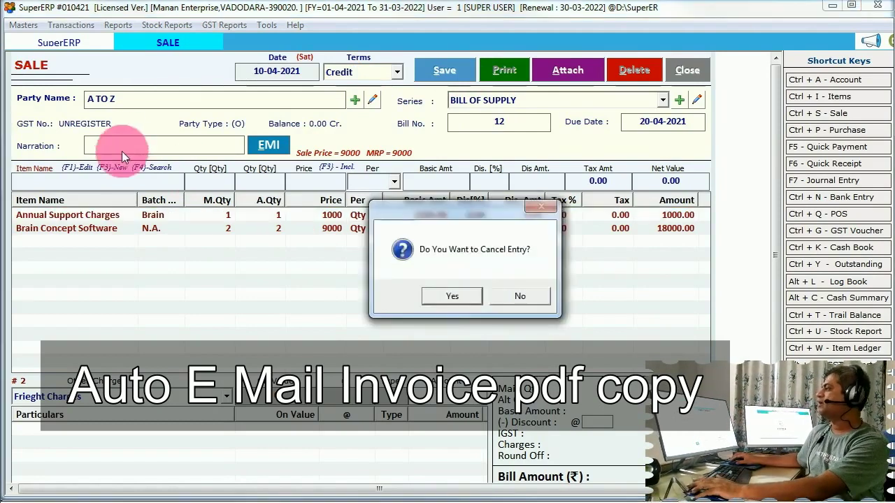
left_click(447, 296)
left_click(23, 25)
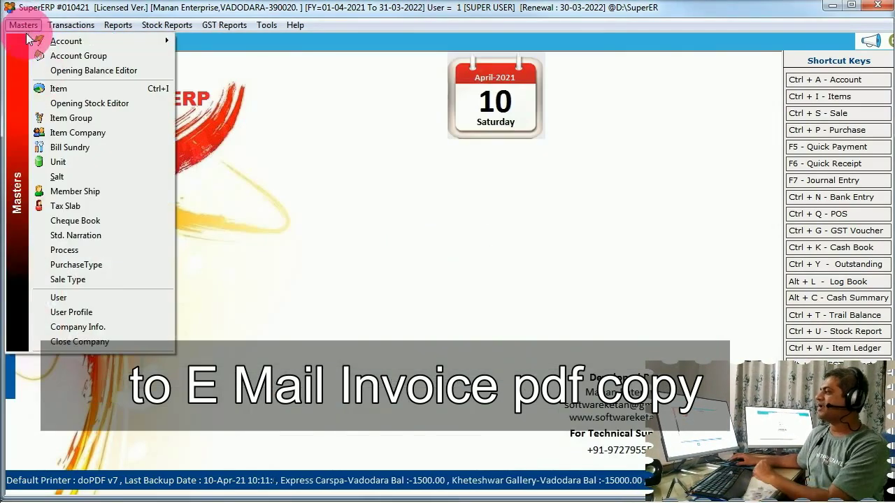
left_click(78, 326)
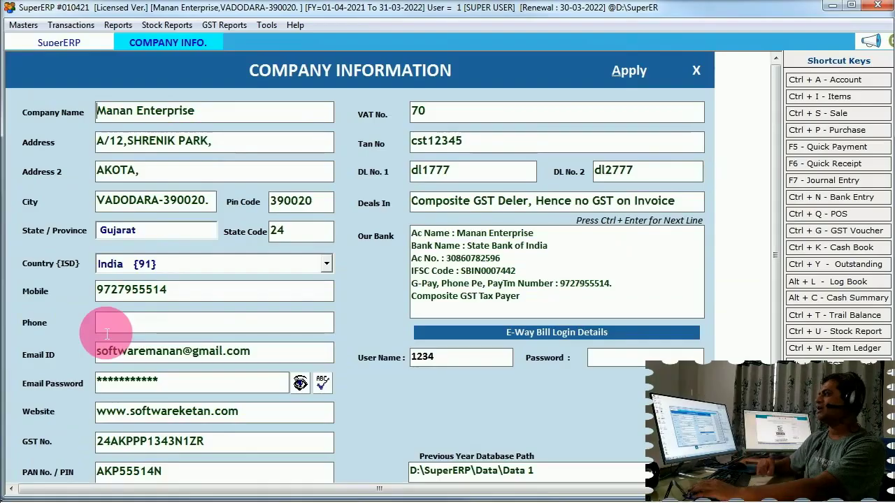
key("Escape")
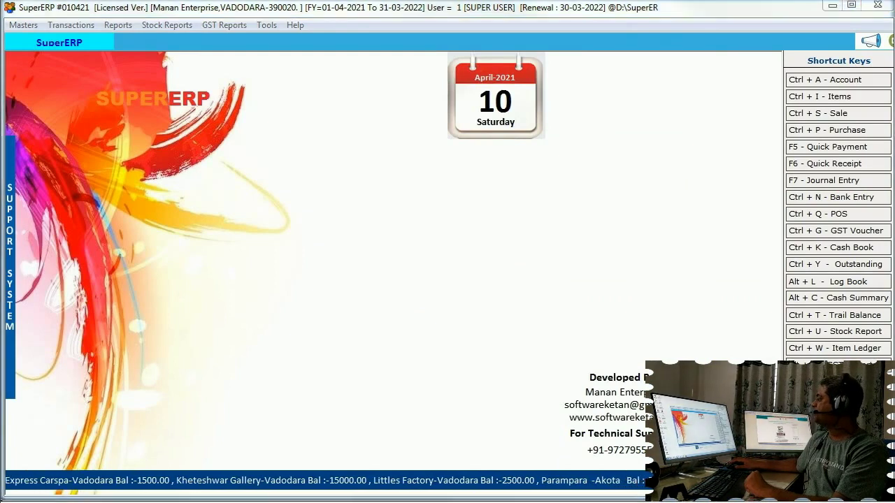
Enable Require Shipping Detail in Sale and Ask For Transport Details In Purchase, then apply and close Options
left_click(267, 25)
left_click(311, 271)
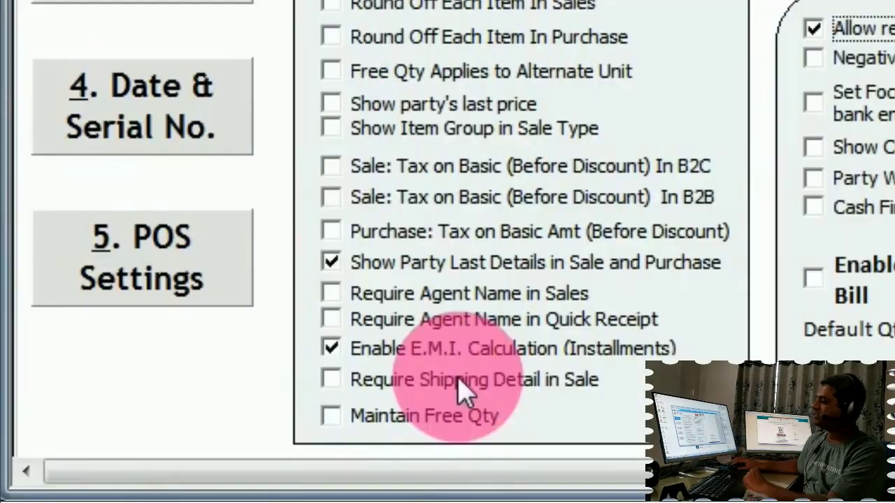
left_click(188, 452)
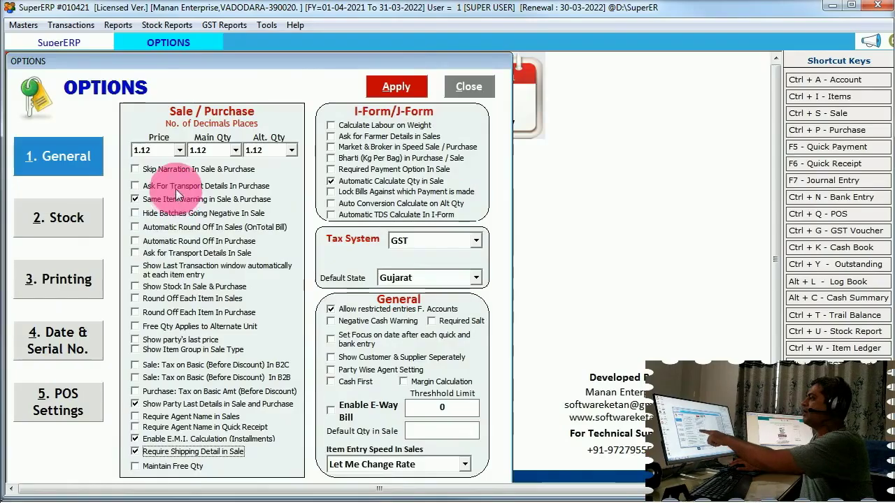
left_click(165, 175)
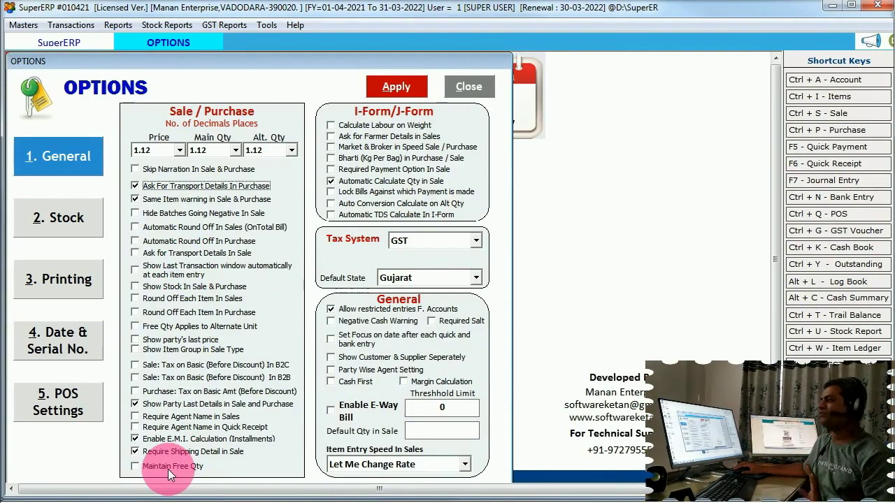
left_click(396, 86)
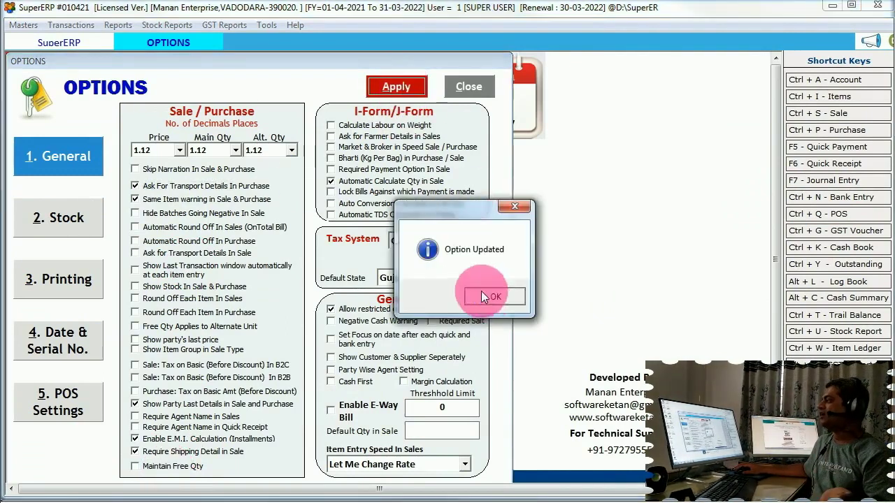
left_click(538, 296)
left_click(466, 90)
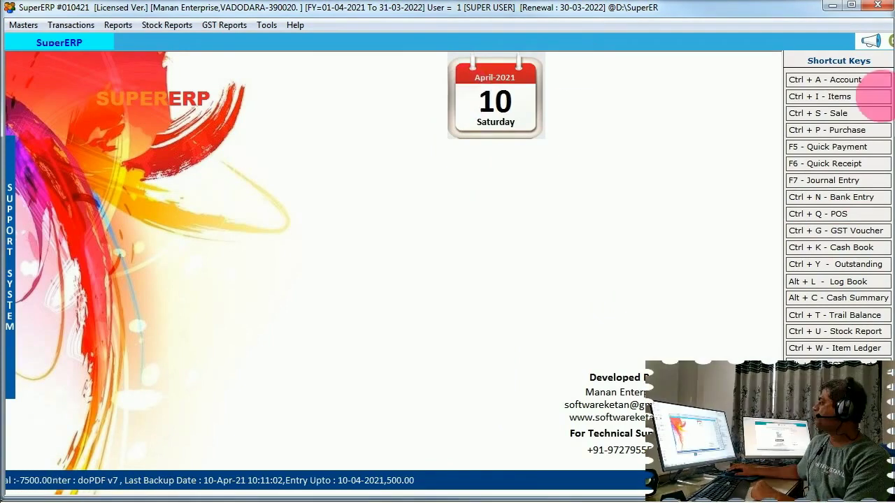
left_click(831, 117)
key("Return")
key("Return")
key("Return")
key("Return")
key("Return")
key("Return")
key("Return")
key("Return")
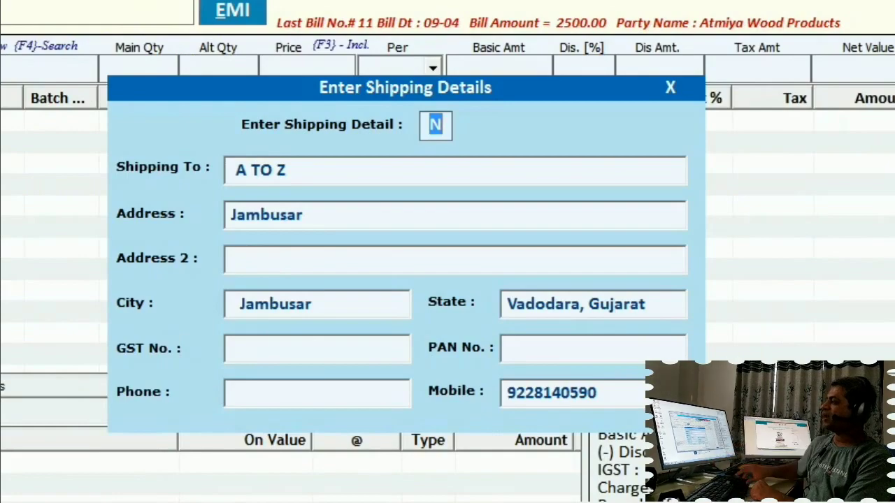
key("Return")
key("Return")
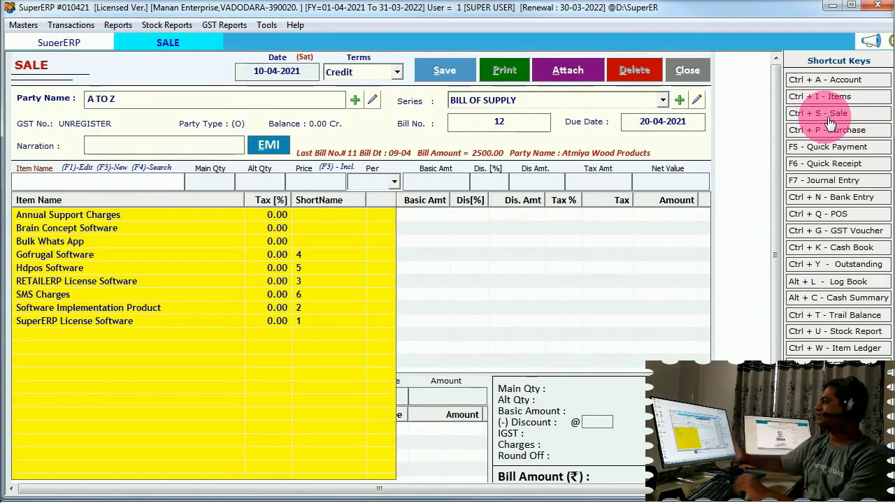
key("Escape")
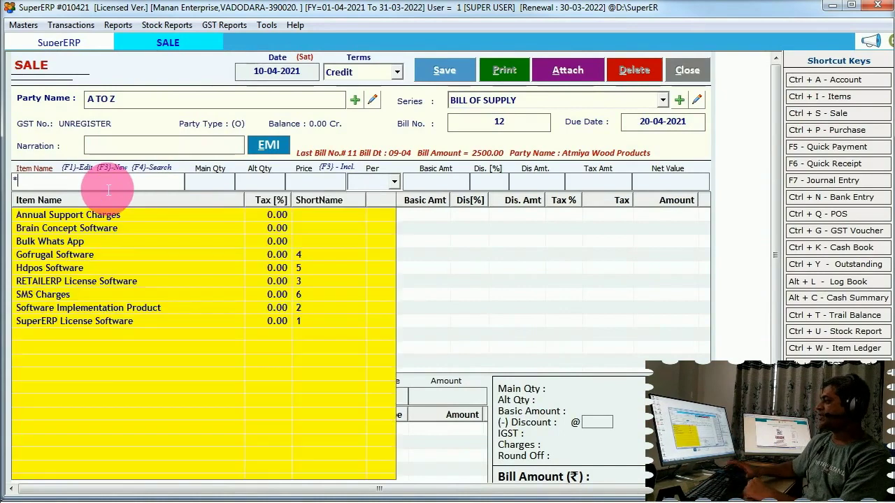
type("CHA")
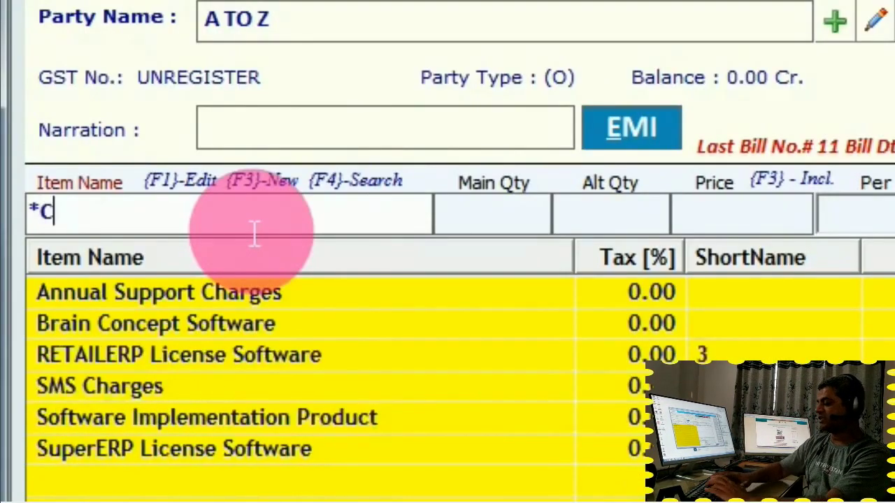
key("Down")
key("Down")
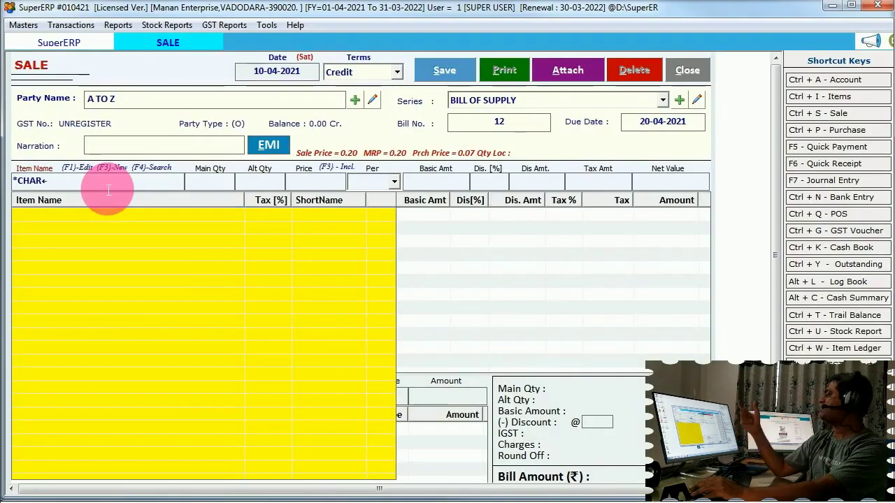
key("Escape")
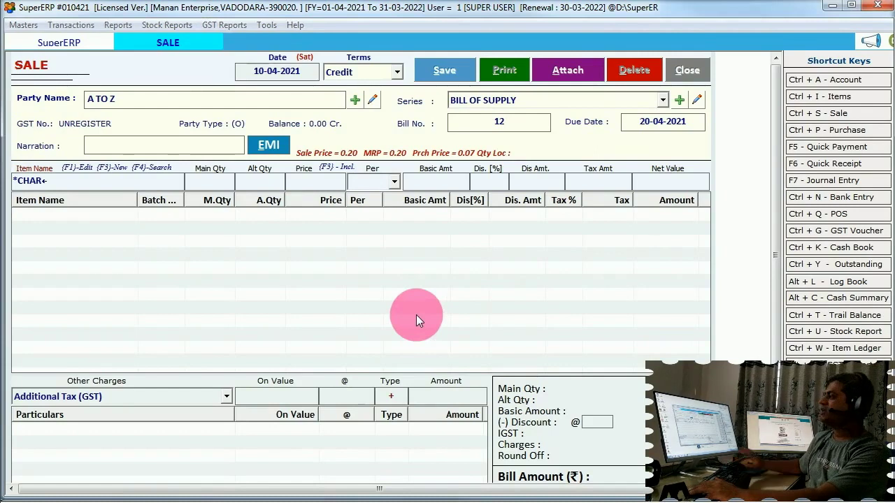
key("Escape")
key("Return")
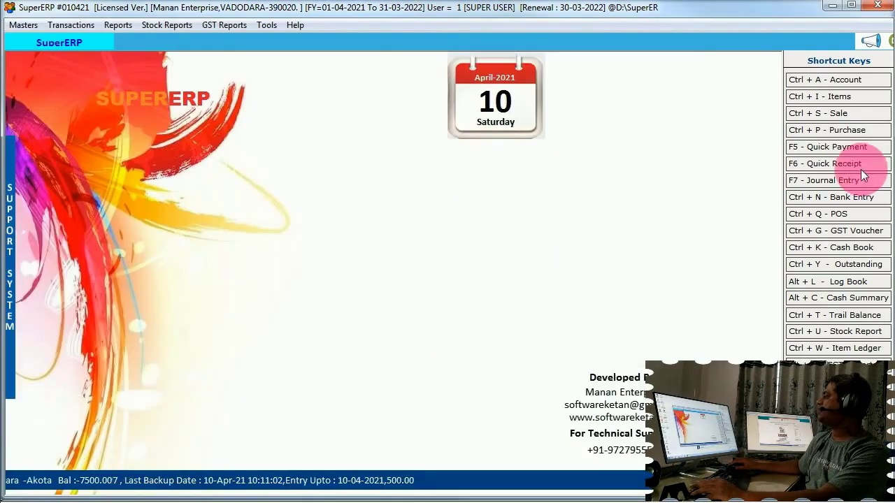
left_click(841, 131)
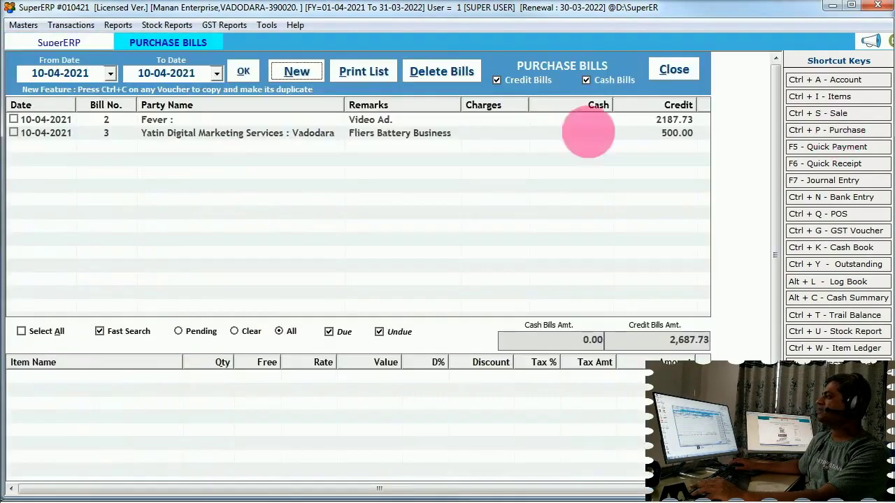
left_click(244, 121)
double_click(244, 120)
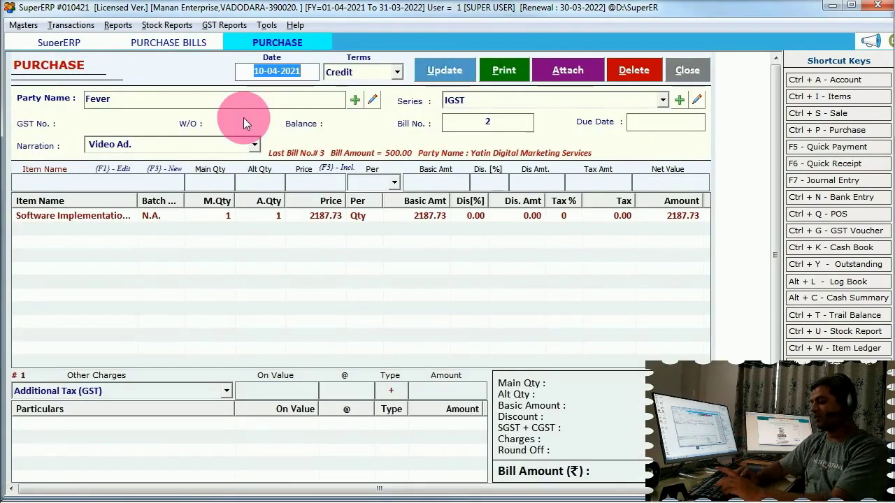
left_click(503, 129)
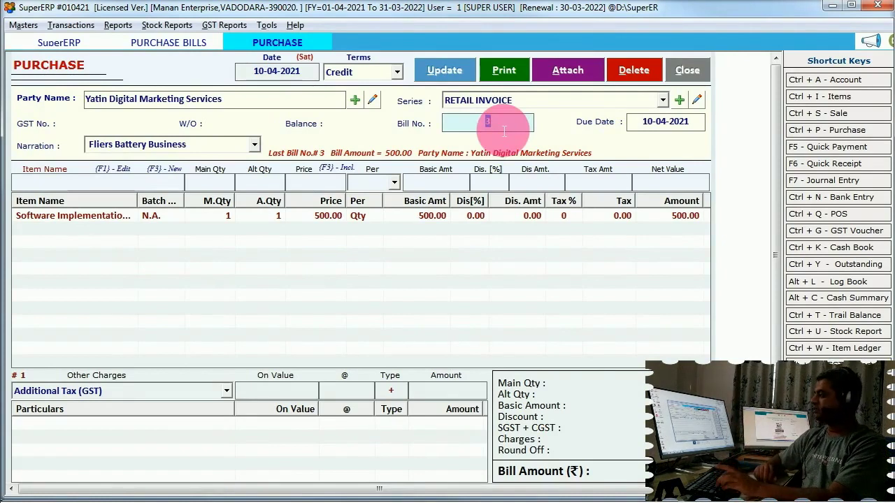
key("ctrl+e")
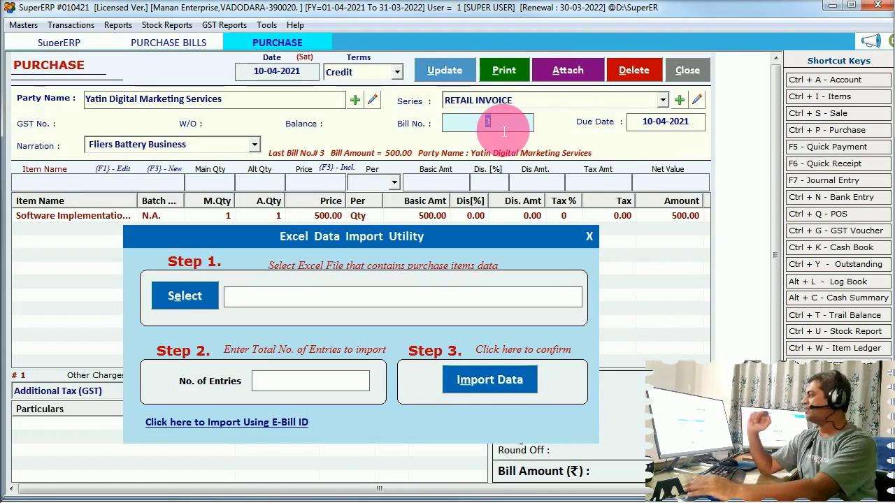
key("Escape")
key("Escape")
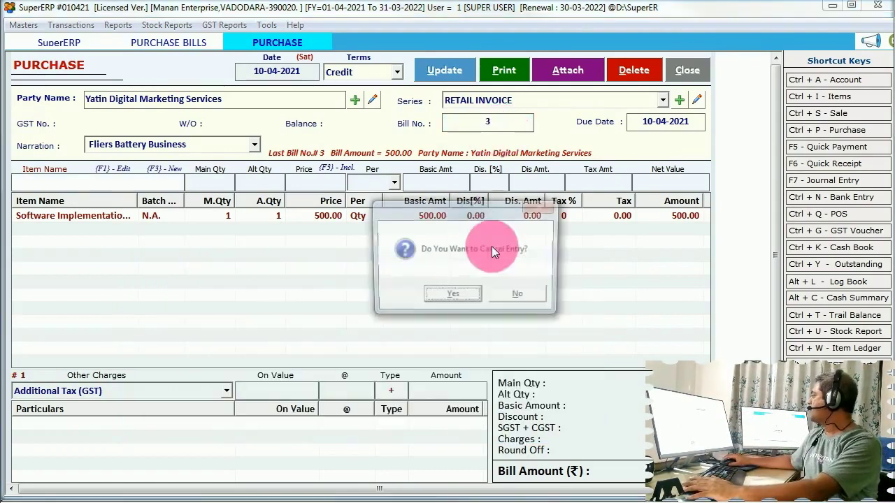
left_click(453, 296)
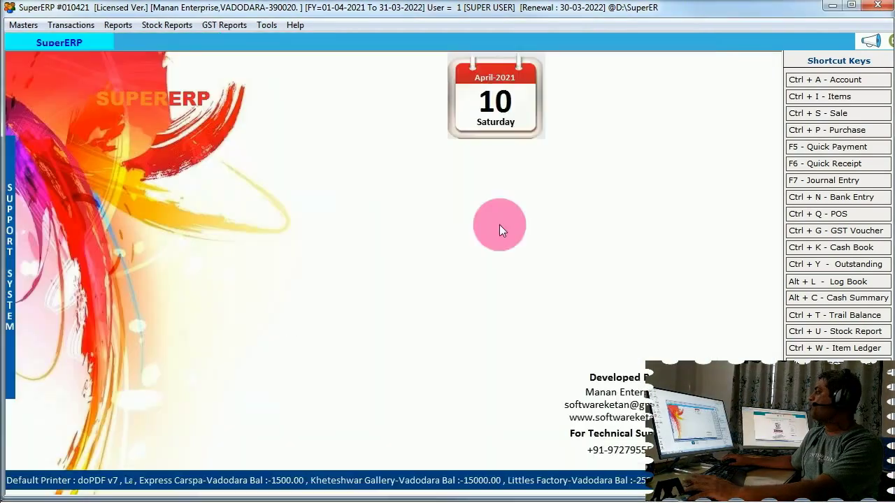
Start POS bill 12 with Brain Concept Software at 9000 and show its payment options
left_click(867, 214)
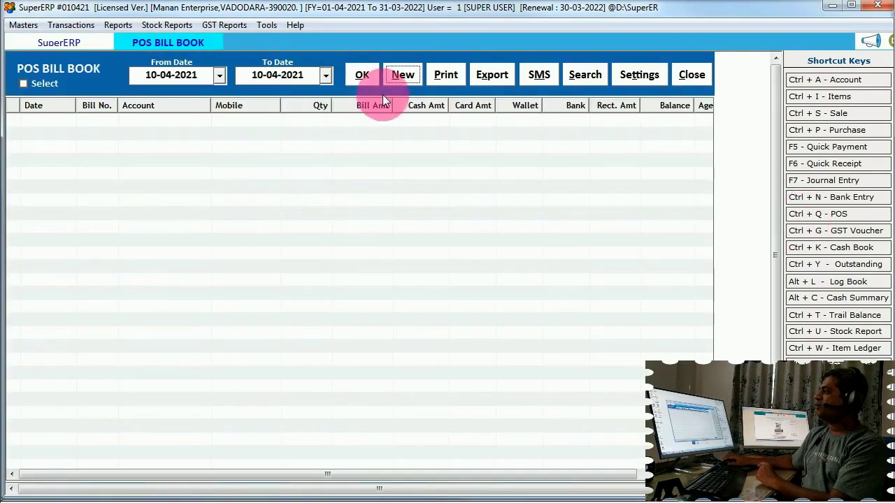
left_click(402, 76)
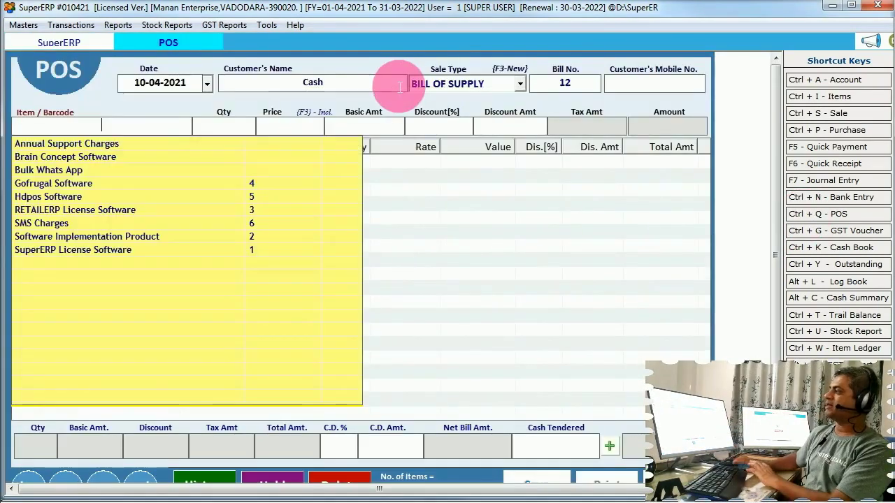
key("Down")
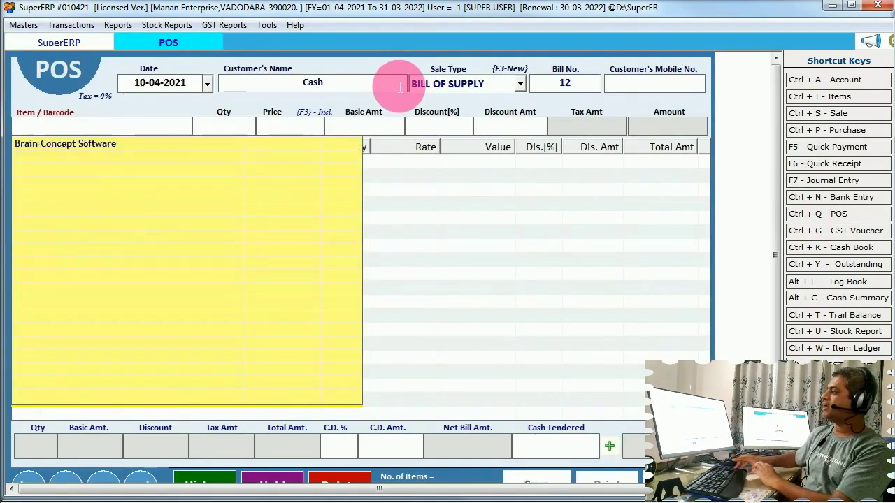
key("Return")
key("Return")
key("Return")
key("Return")
key("Return")
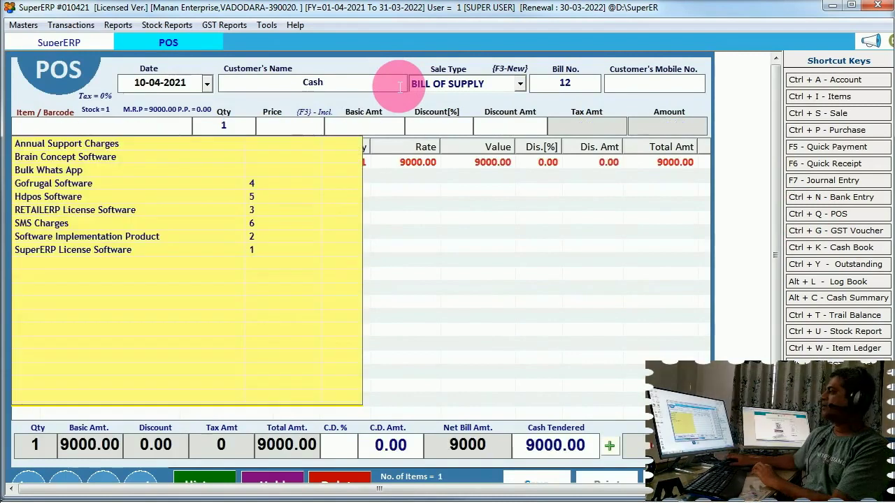
left_click(494, 240)
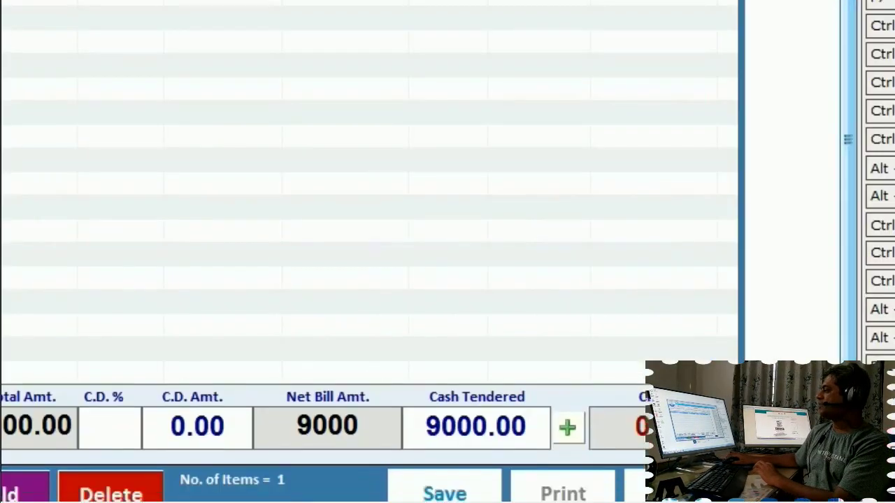
left_click(566, 427)
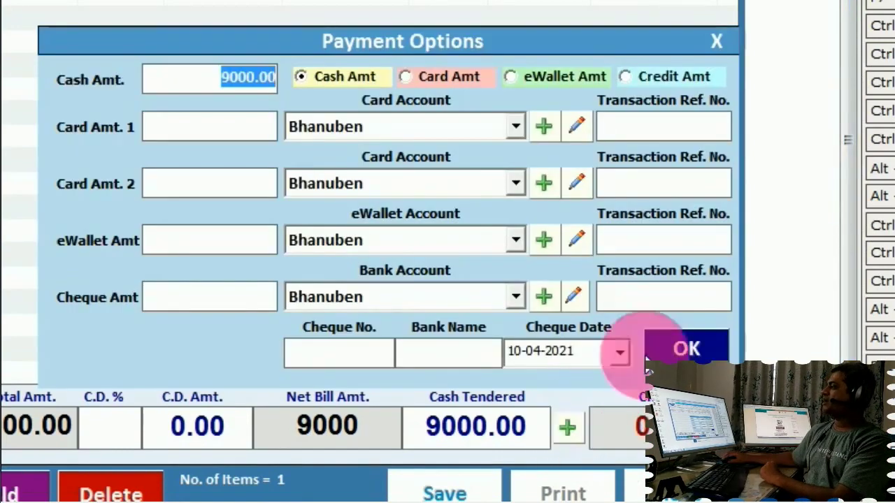
Try the Card, eWallet and Cash payment modes, then settle the full 9000 as cash
left_click(451, 77)
left_click(505, 77)
left_click(413, 76)
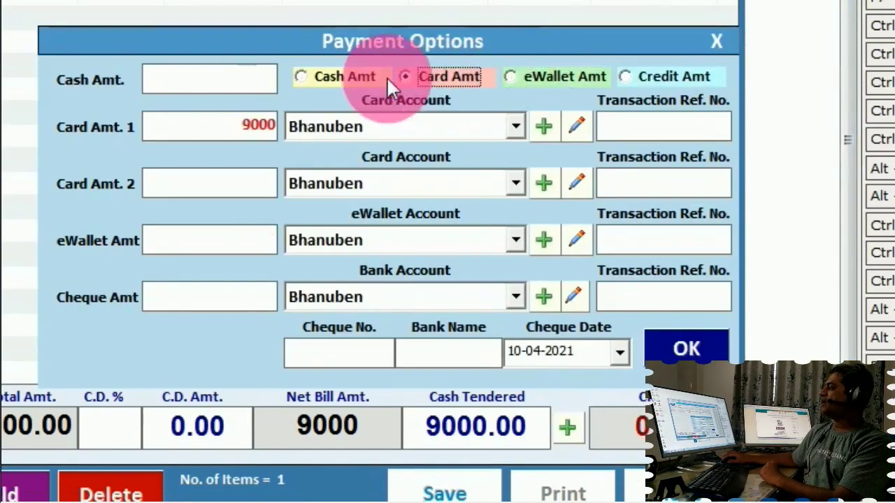
left_click(346, 76)
left_click(416, 76)
double_click(250, 137)
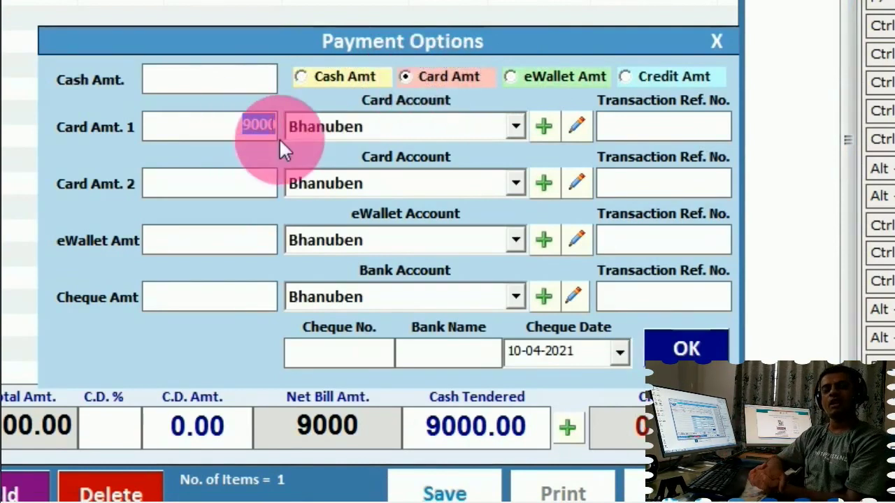
left_click(552, 76)
left_click(451, 77)
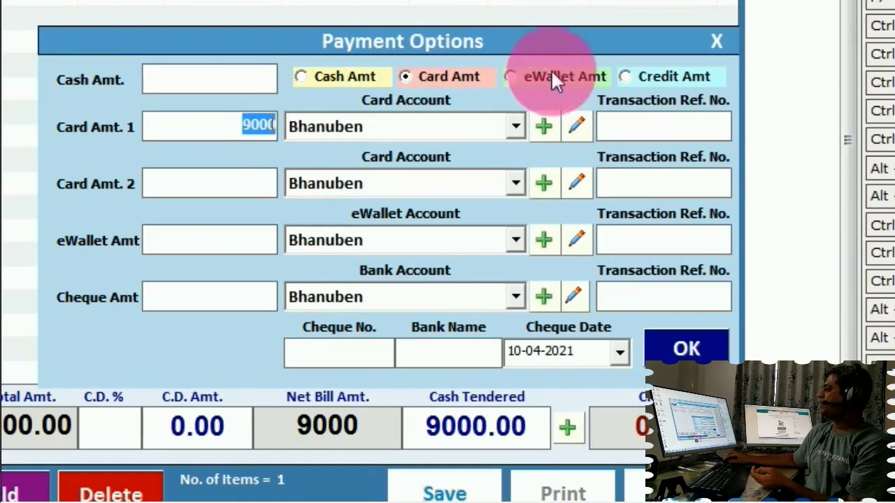
left_click(480, 229)
left_click(697, 206)
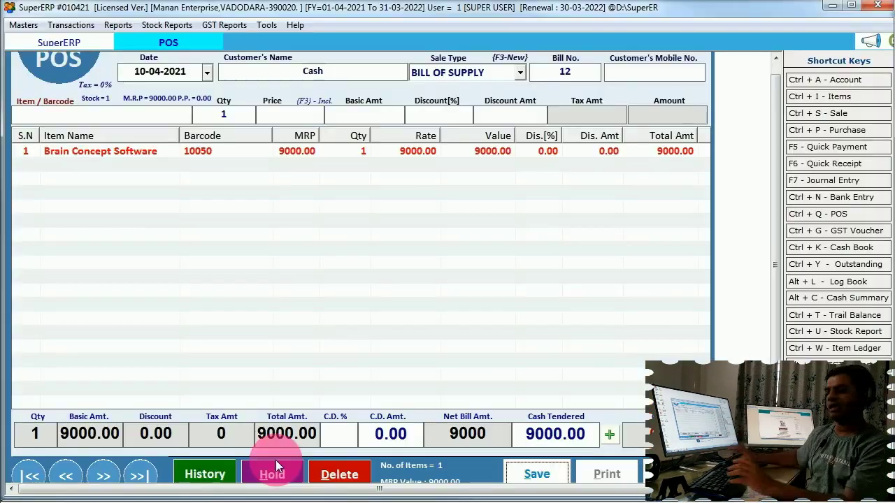
Cancel the Brain Concept Software POS entry without saving
left_click(391, 420)
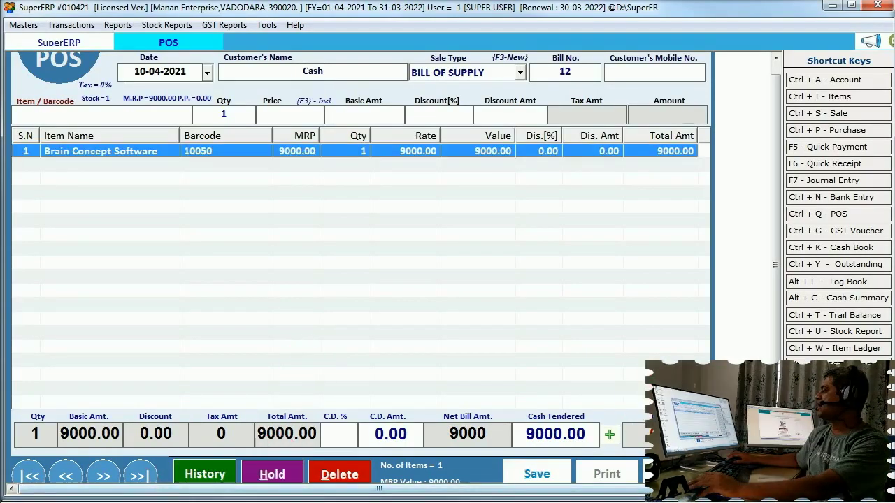
key("Escape")
left_click(455, 295)
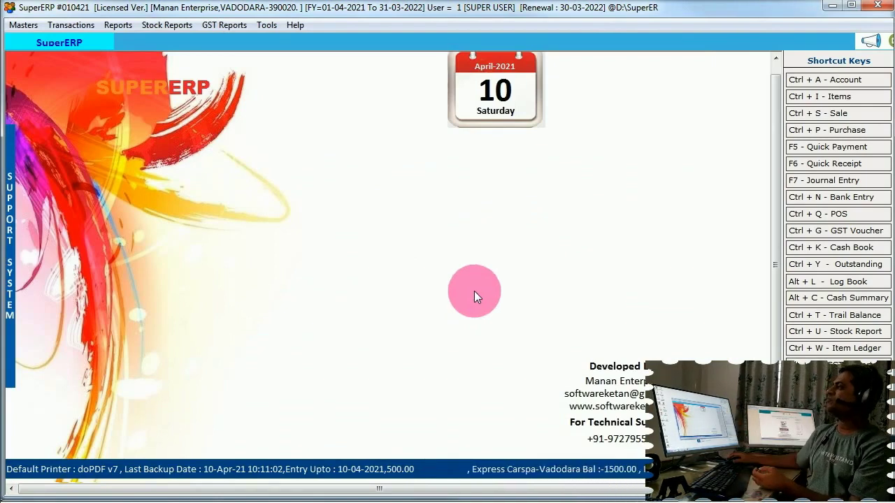
Turn on POS Touch Screen in Features / Nature of Business and save the update
left_click(264, 26)
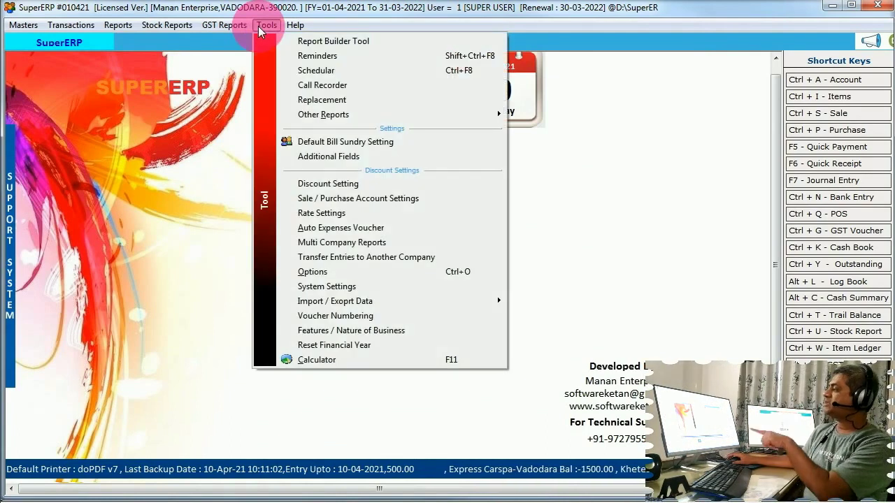
left_click(334, 329)
left_click(133, 316)
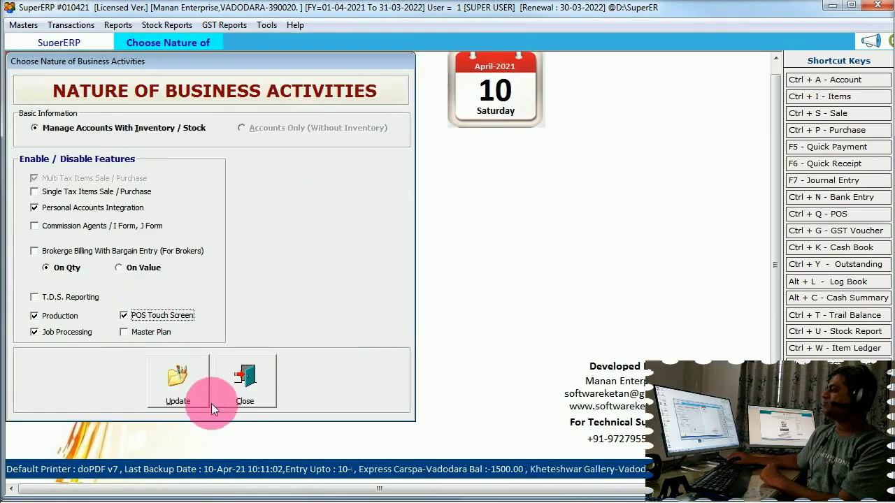
left_click(176, 397)
left_click(544, 300)
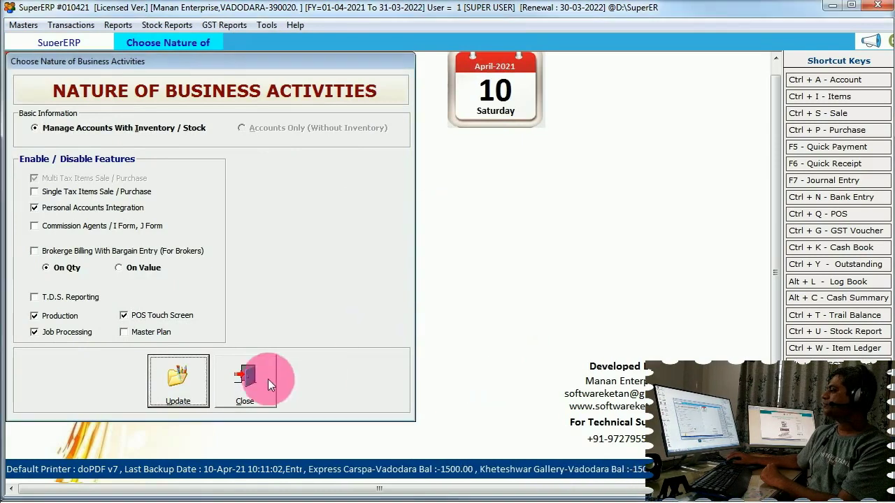
left_click(72, 26)
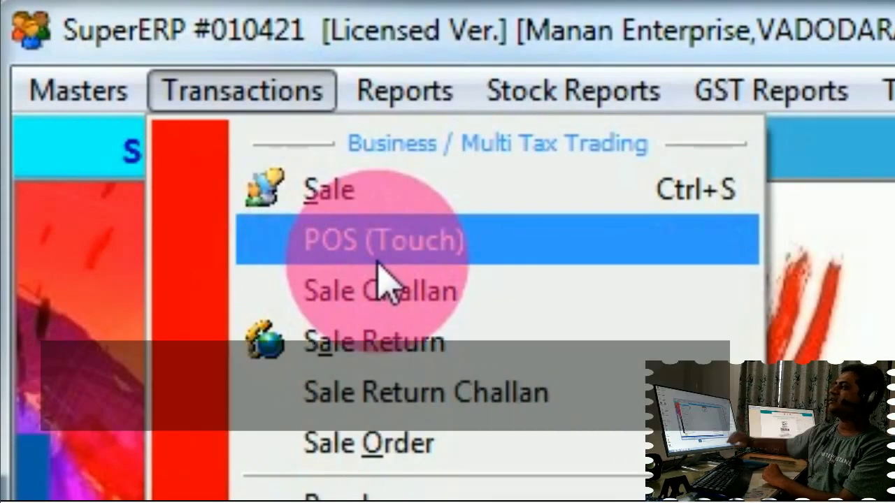
left_click(378, 262)
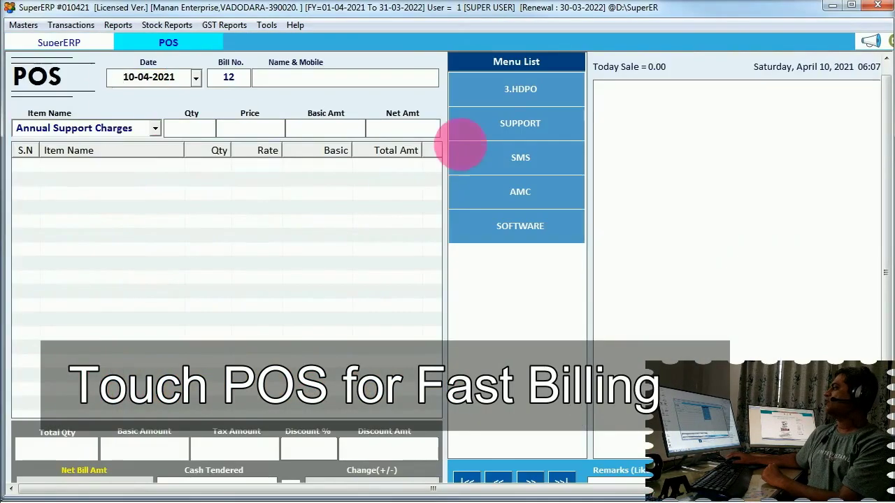
left_click(650, 105)
left_click(531, 190)
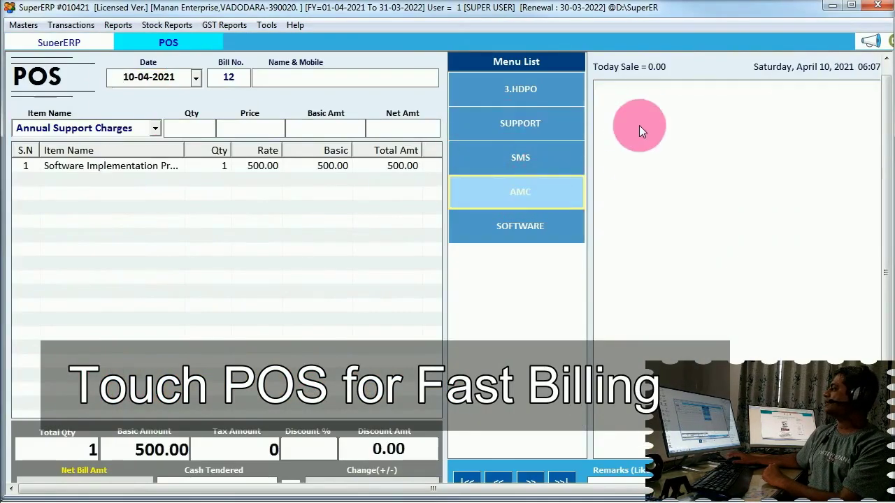
left_click(511, 230)
left_click(639, 109)
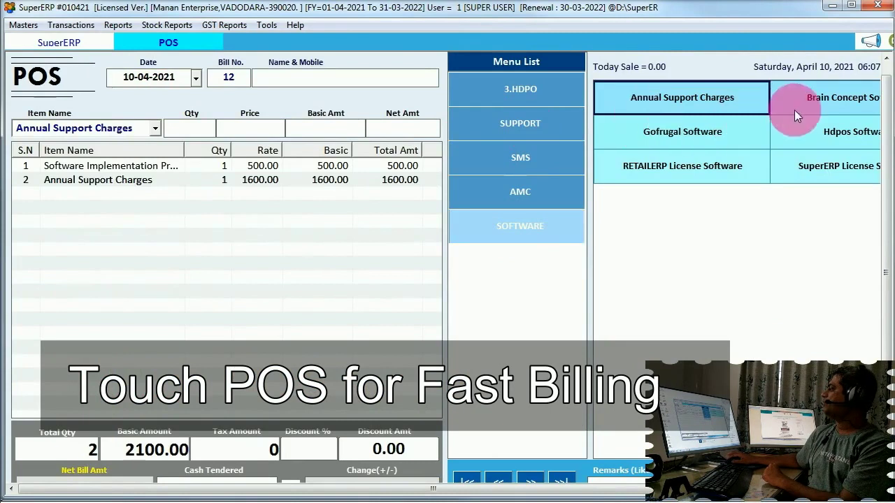
left_click(797, 109)
left_click(796, 129)
left_click(616, 167)
left_click(539, 97)
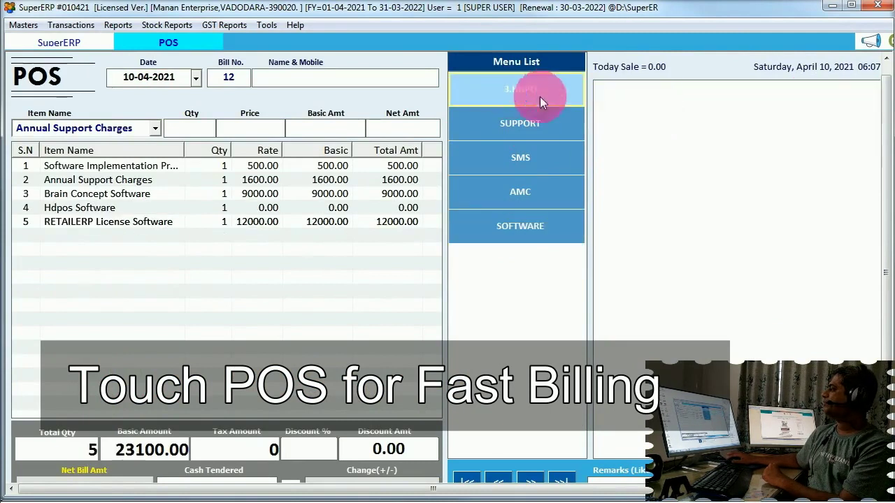
left_click(541, 123)
left_click(633, 111)
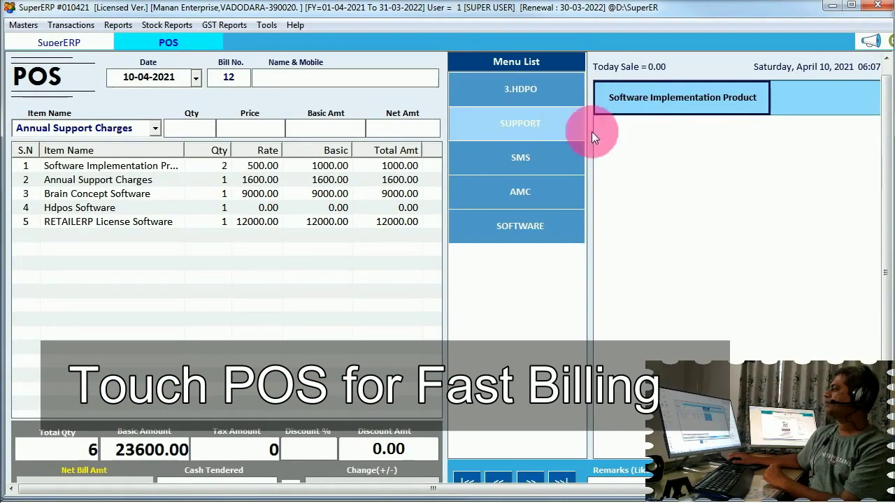
left_click(528, 159)
left_click(664, 106)
left_click(768, 103)
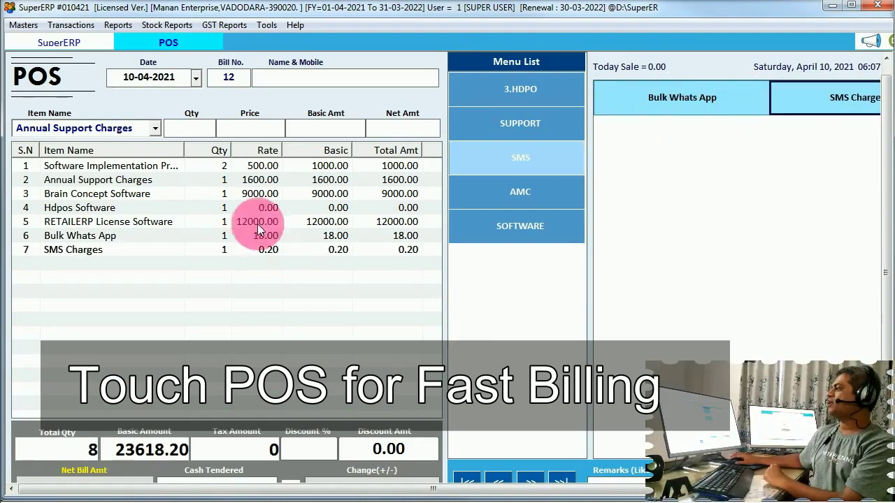
left_click(215, 208)
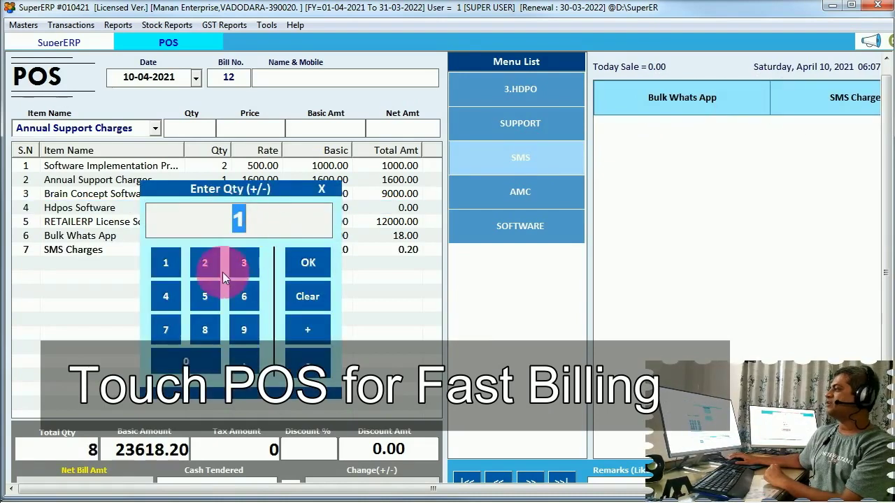
left_click(311, 296)
left_click(202, 295)
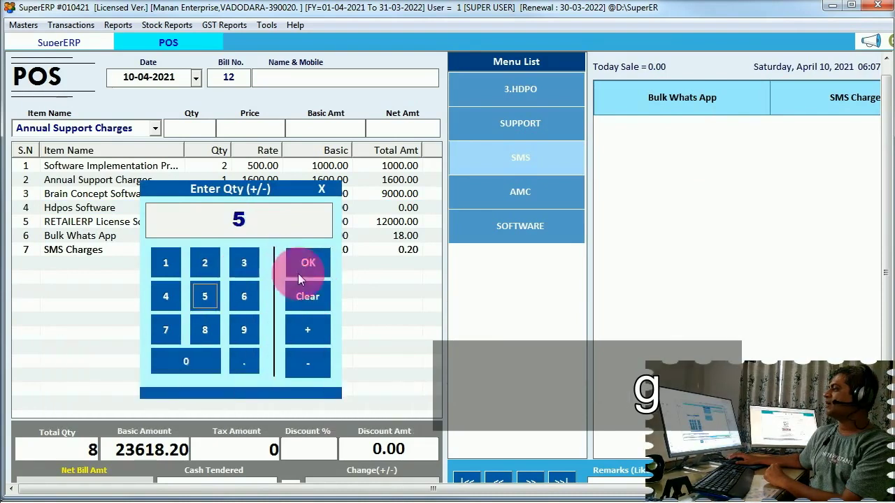
left_click(300, 270)
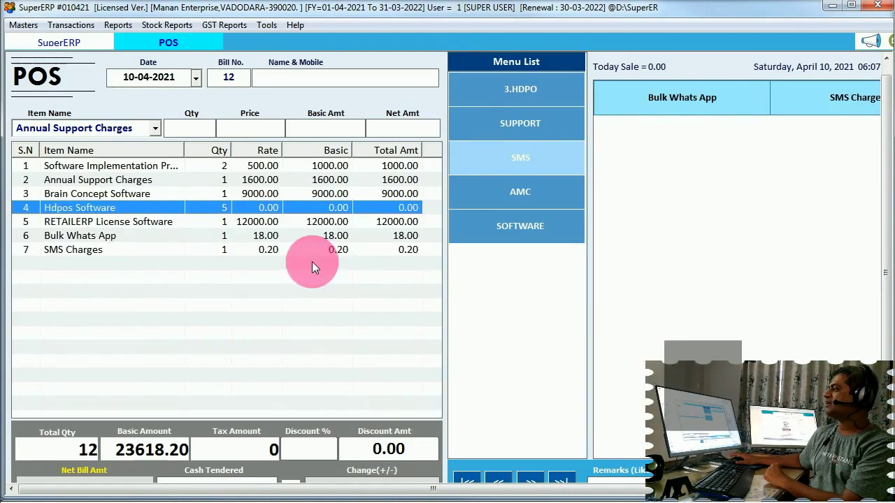
left_click(257, 181)
key("Delete")
key("Delete")
key("Delete")
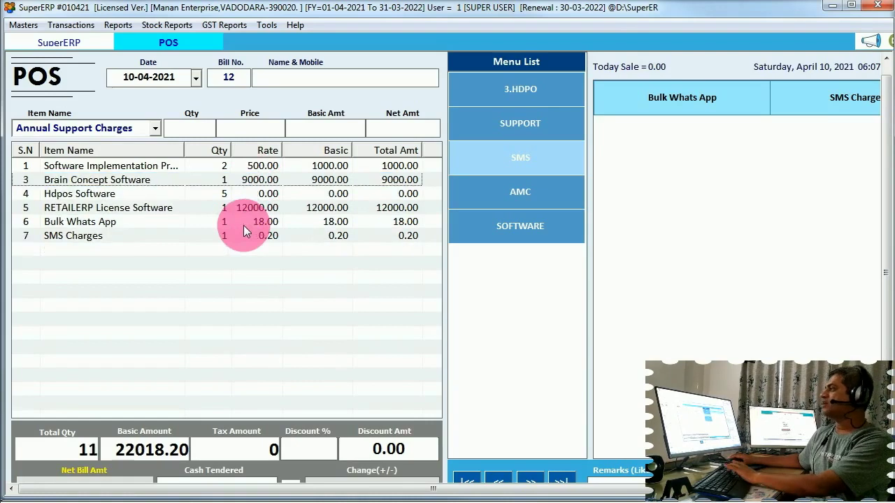
key("Delete")
key("Delete")
key("Delete")
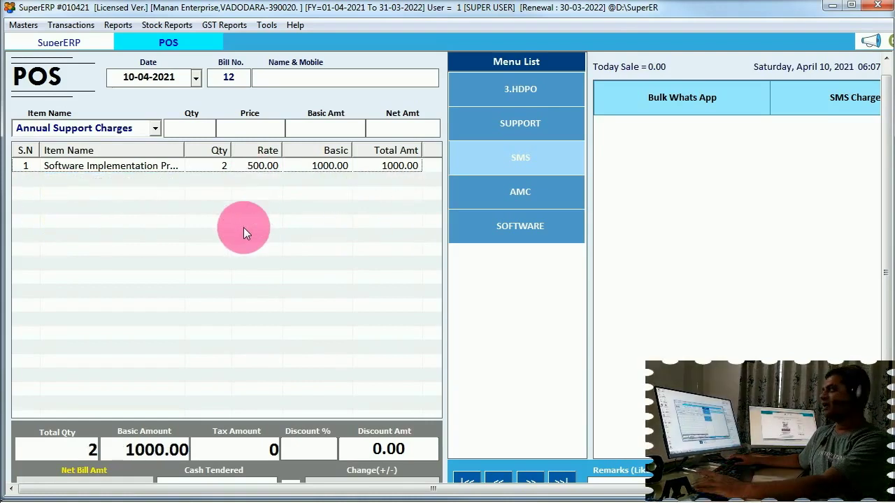
key("Escape")
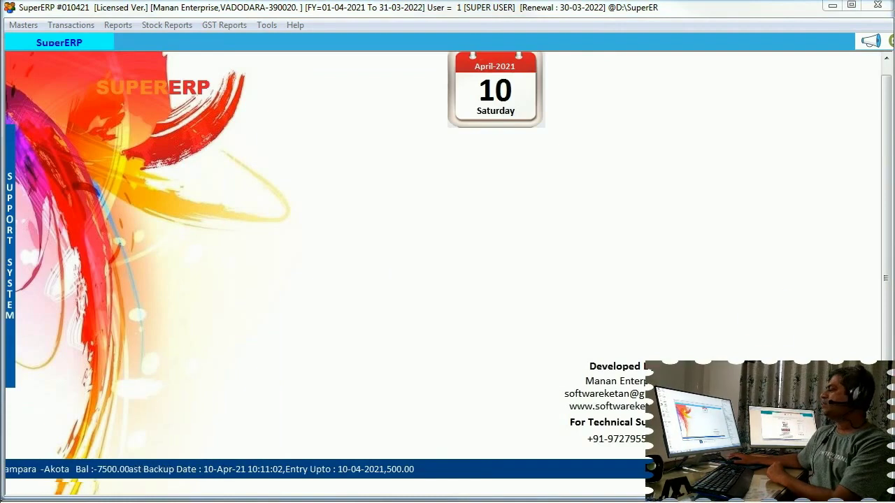
left_click(70, 26)
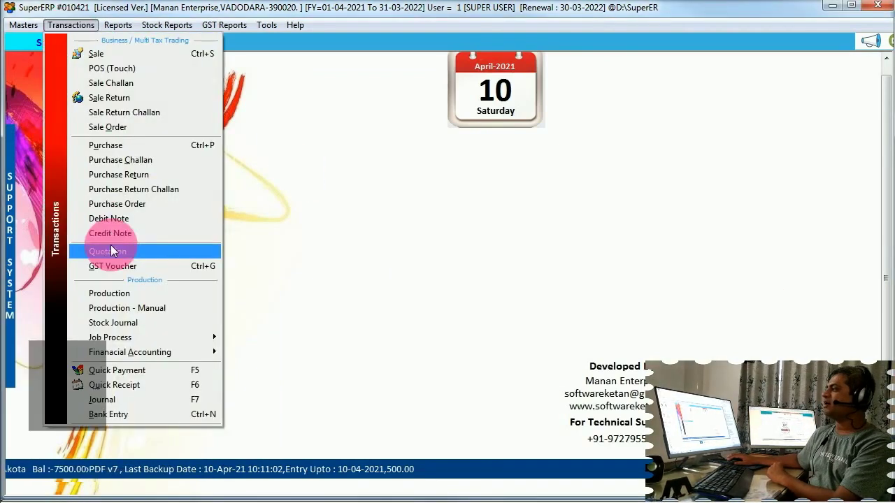
left_click(149, 251)
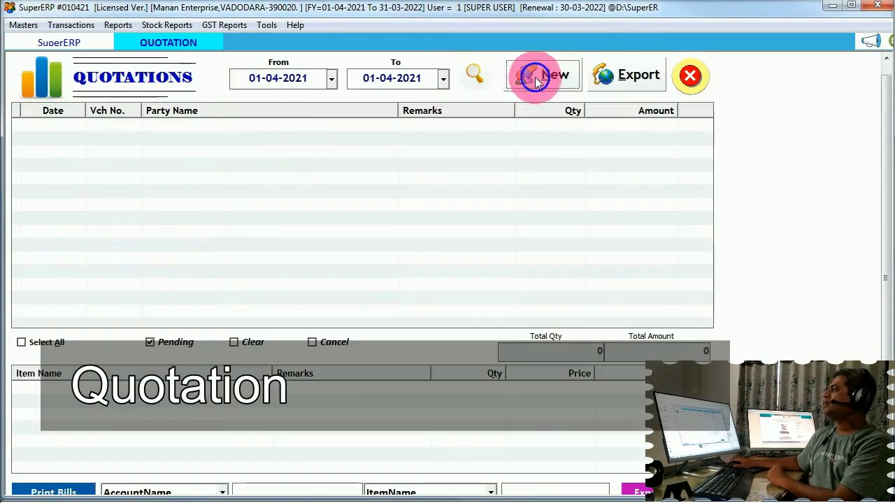
left_click(528, 78)
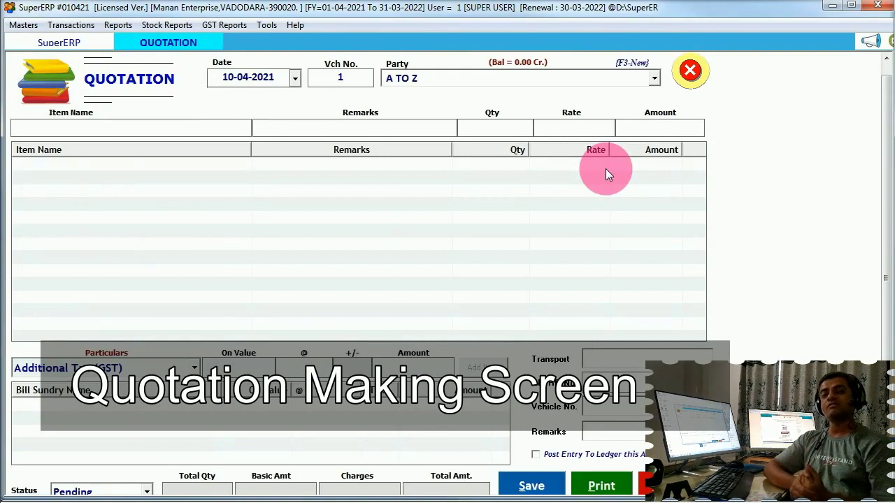
type("TES")
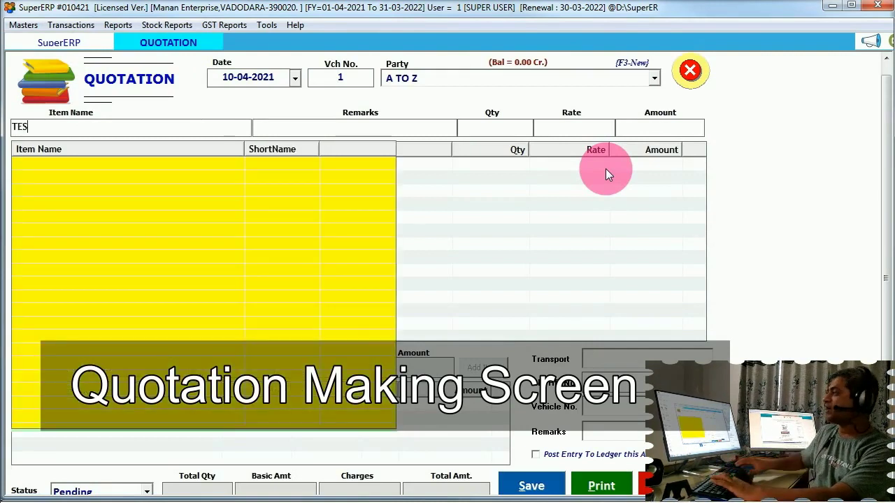
key("Return")
type("DJGASKJDHASDHKJASHD")
key("Return")
type("4")
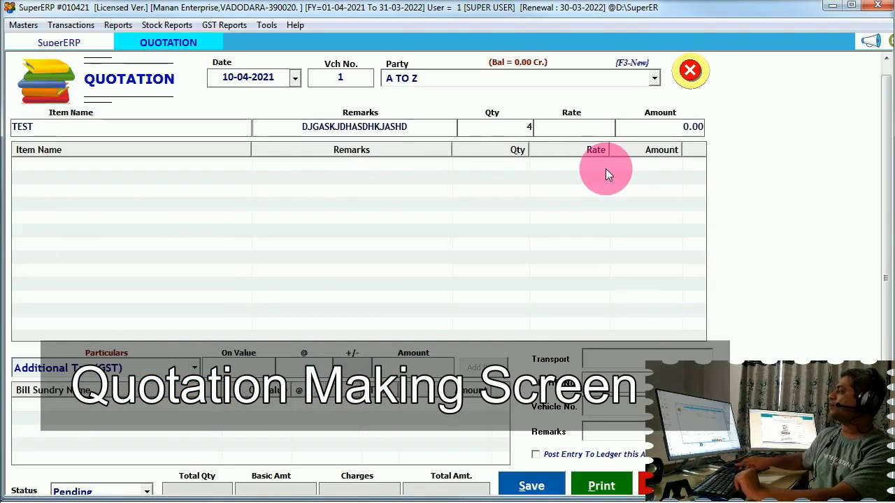
key("Return")
type("2500")
key("Return")
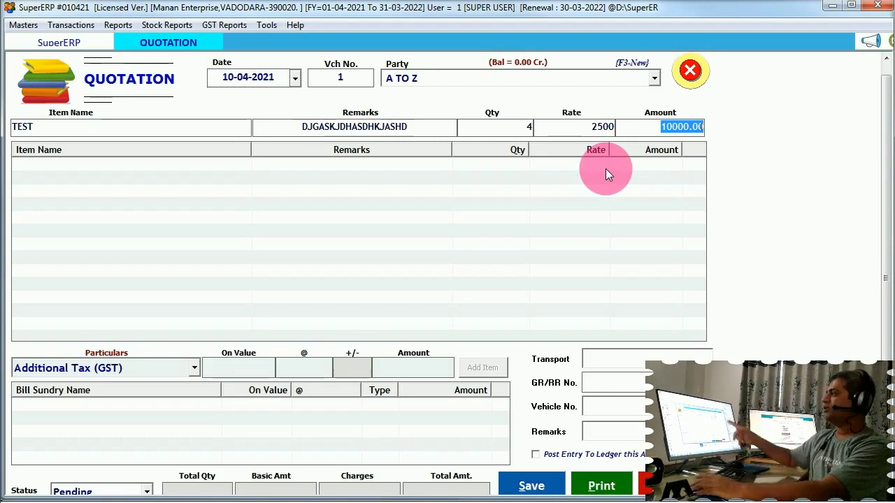
key("Escape")
key("Return")
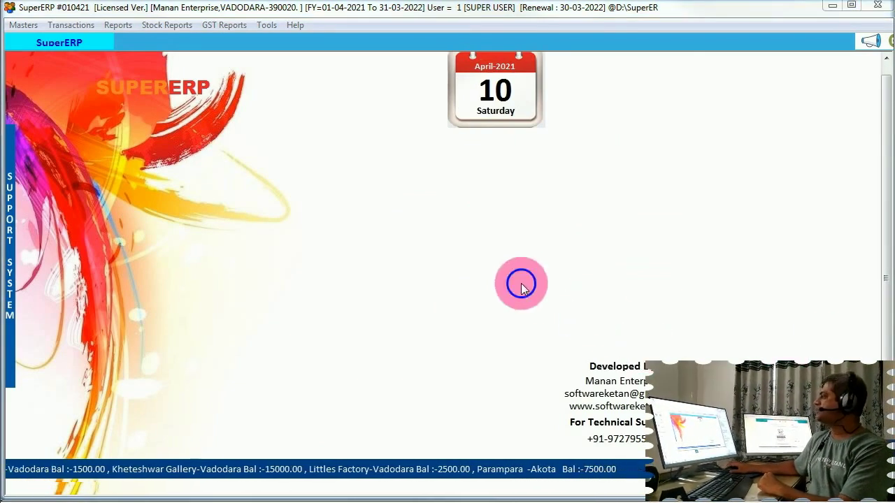
left_click(118, 24)
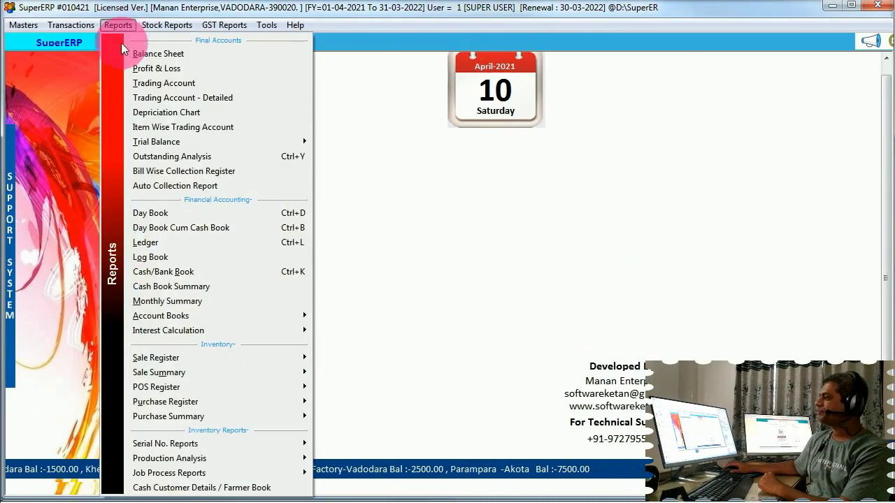
left_click(188, 288)
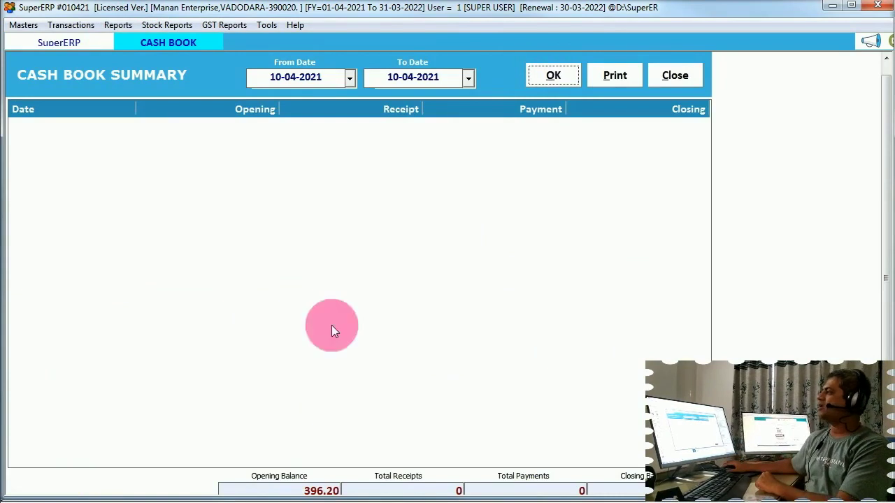
left_click(279, 86)
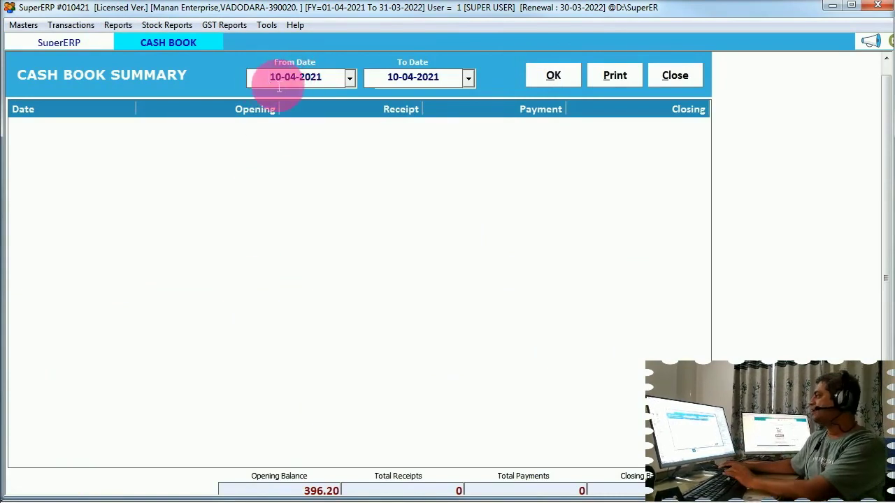
type("01")
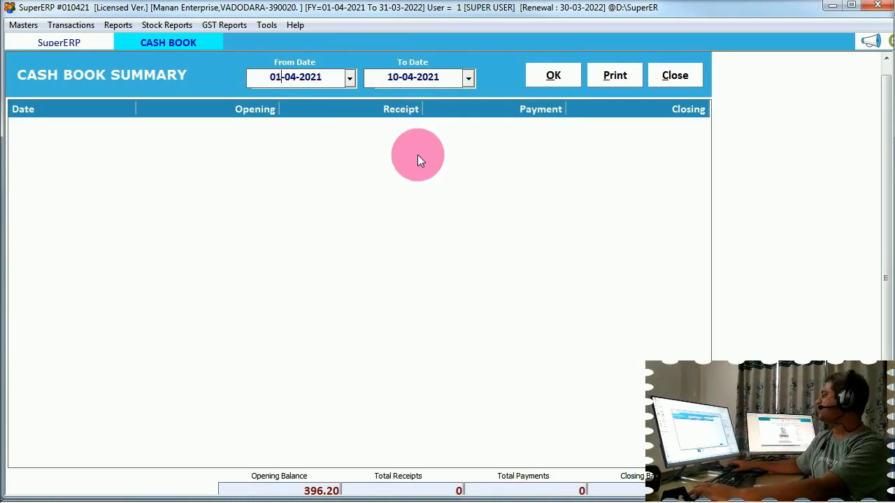
key("Escape")
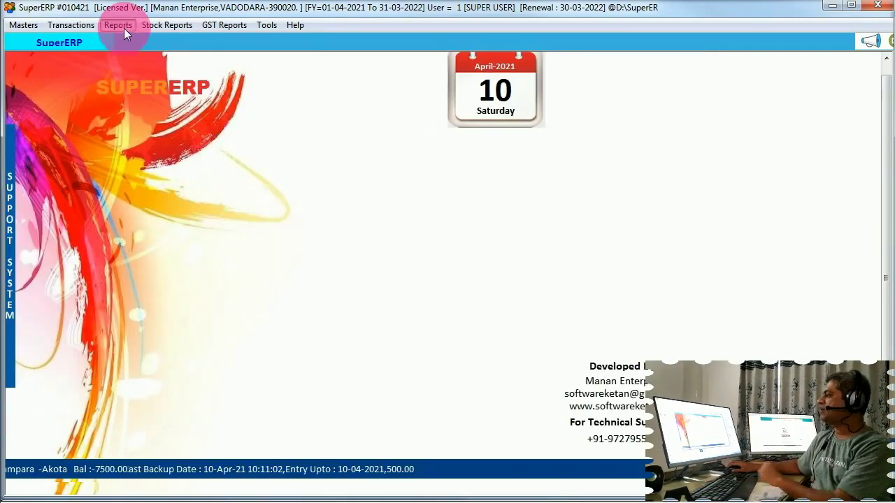
left_click(124, 28)
left_click(204, 300)
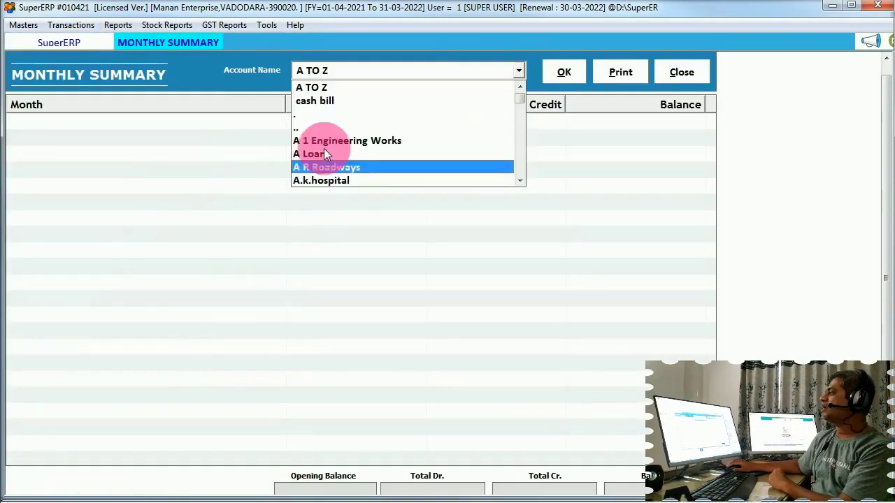
left_click(560, 72)
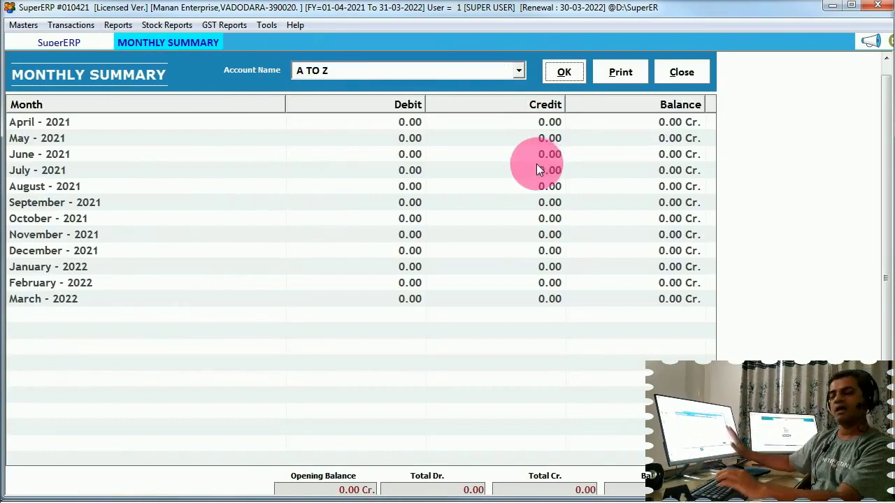
key("Escape")
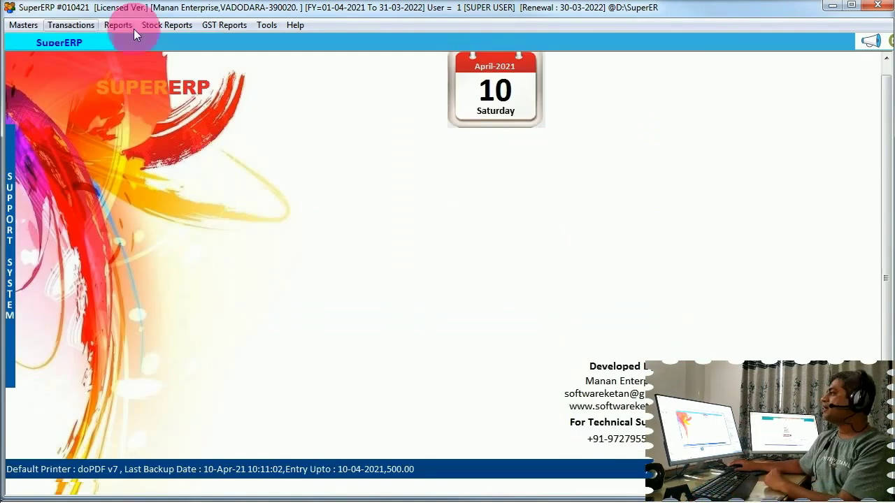
left_click(116, 25)
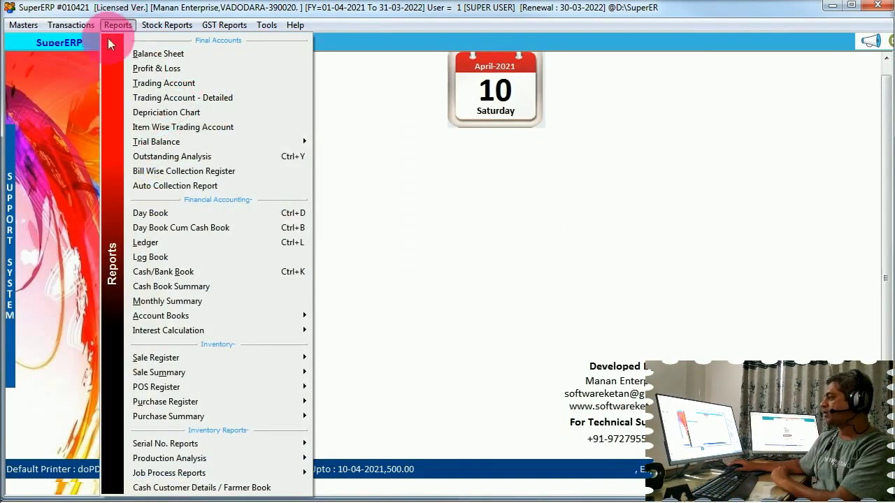
left_click(202, 316)
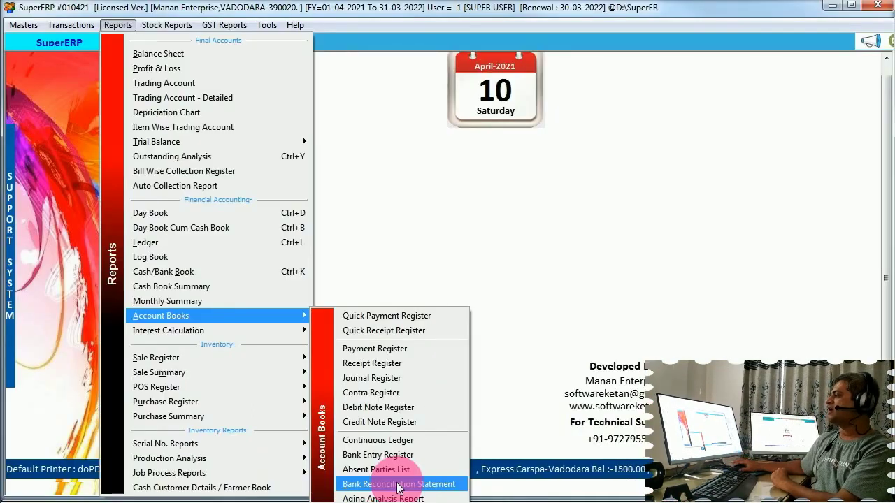
left_click(640, 467)
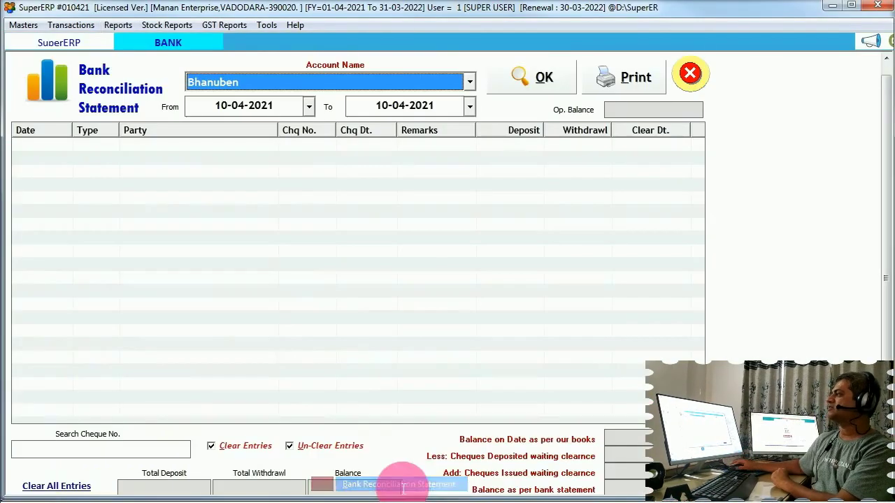
left_click(379, 85)
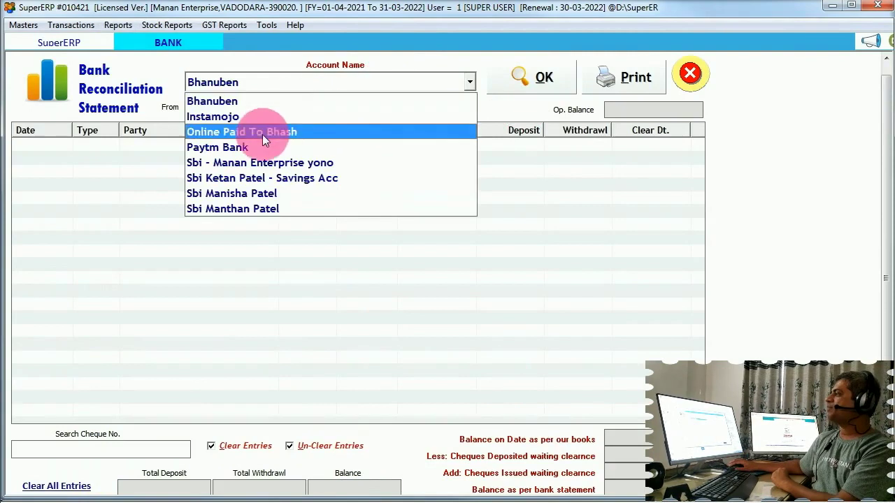
left_click(266, 162)
left_click(531, 79)
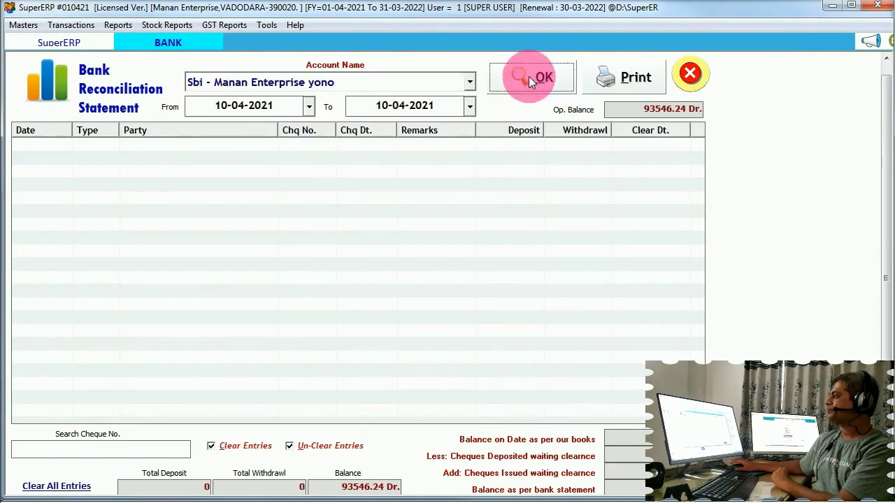
left_click(244, 109)
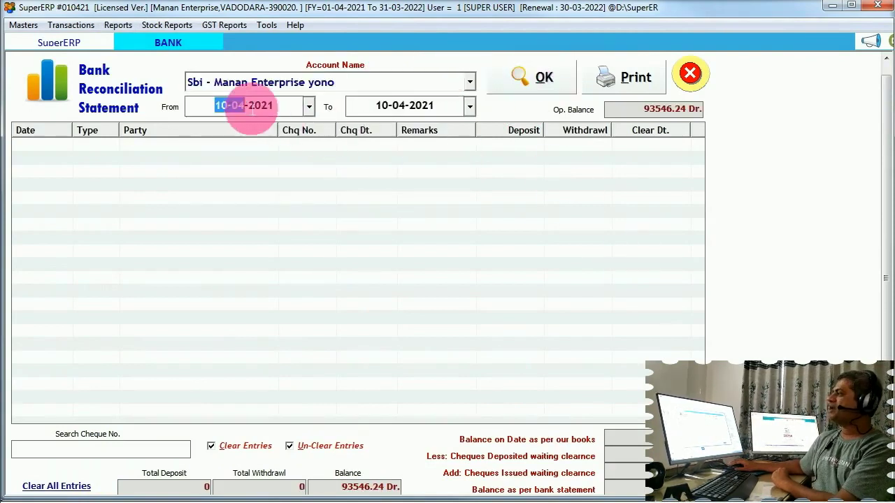
left_click(385, 108)
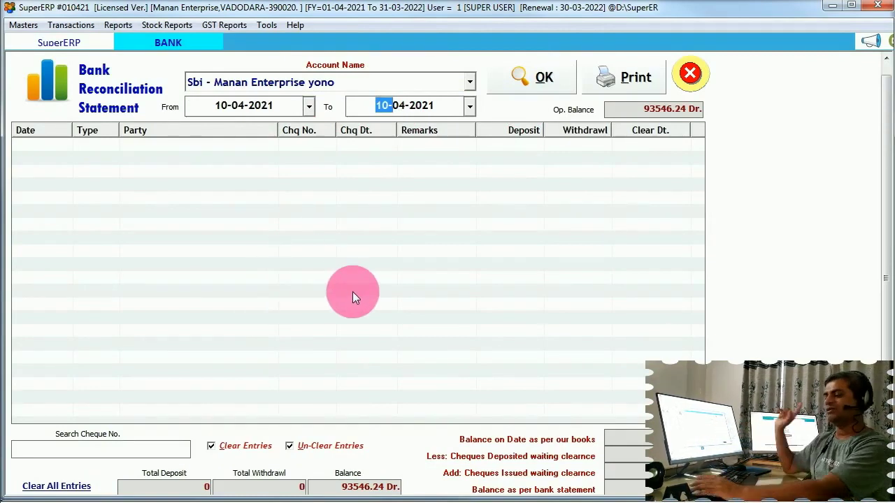
key("Escape")
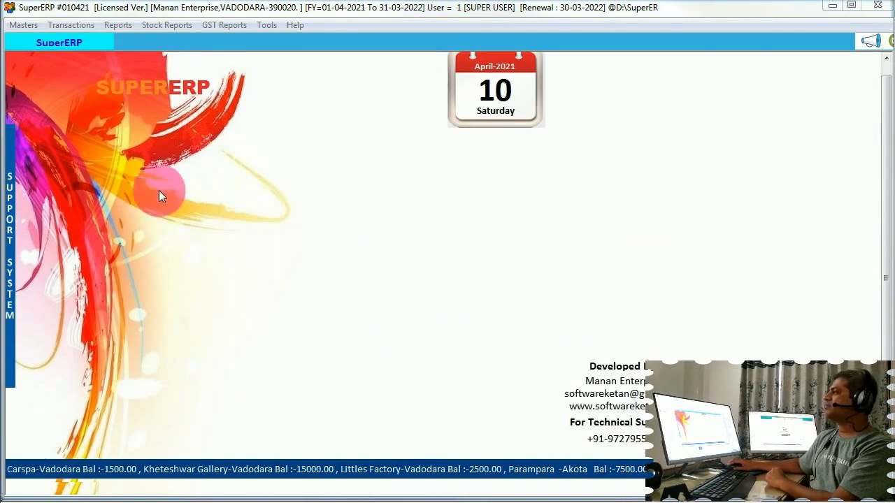
left_click(117, 26)
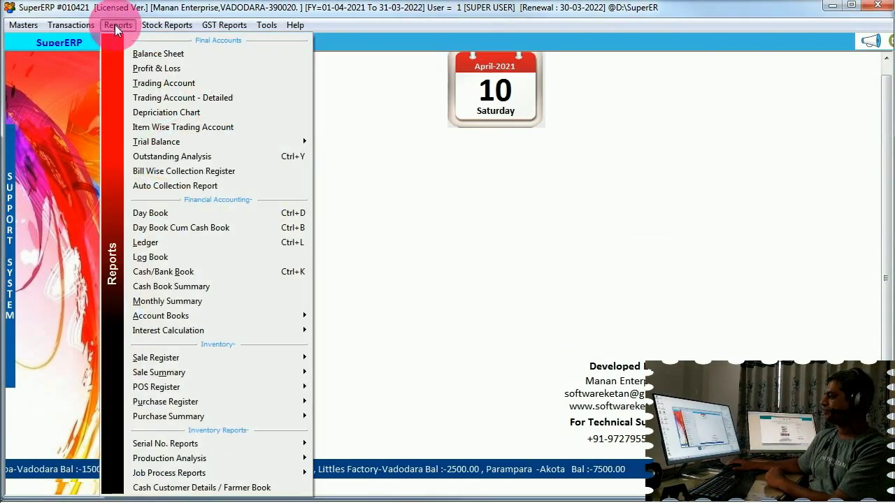
mouse_move(216, 316)
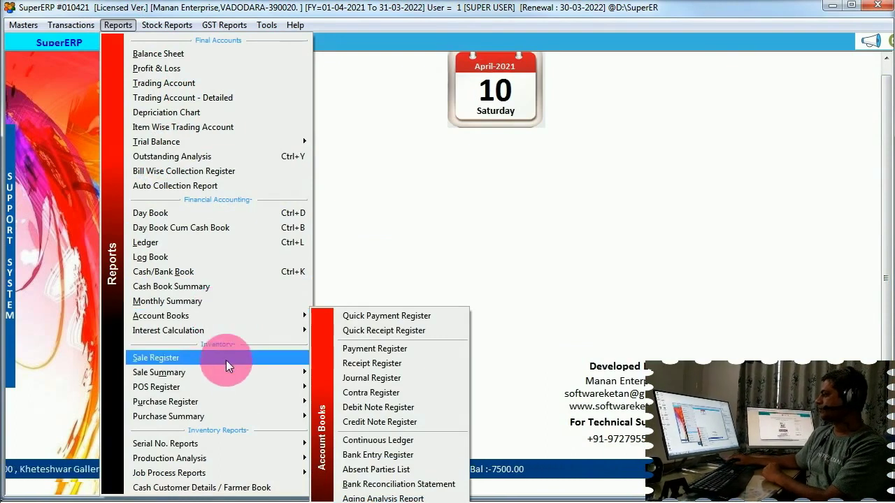
mouse_move(236, 372)
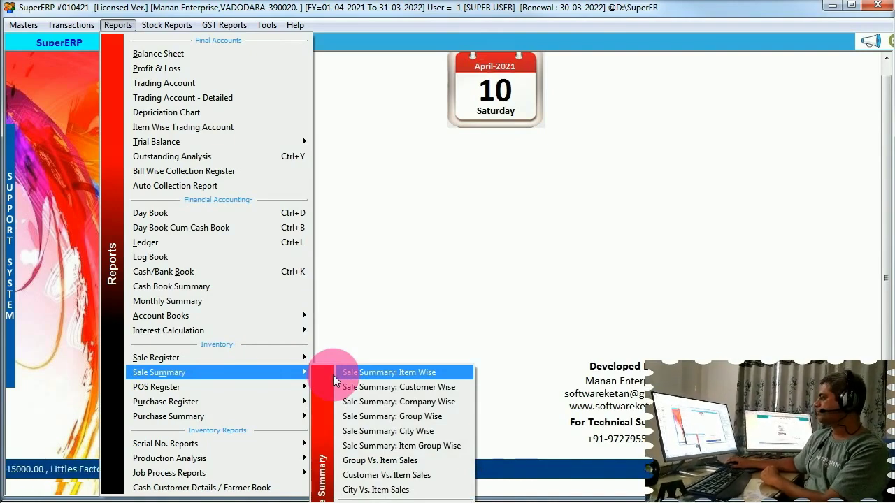
mouse_move(272, 358)
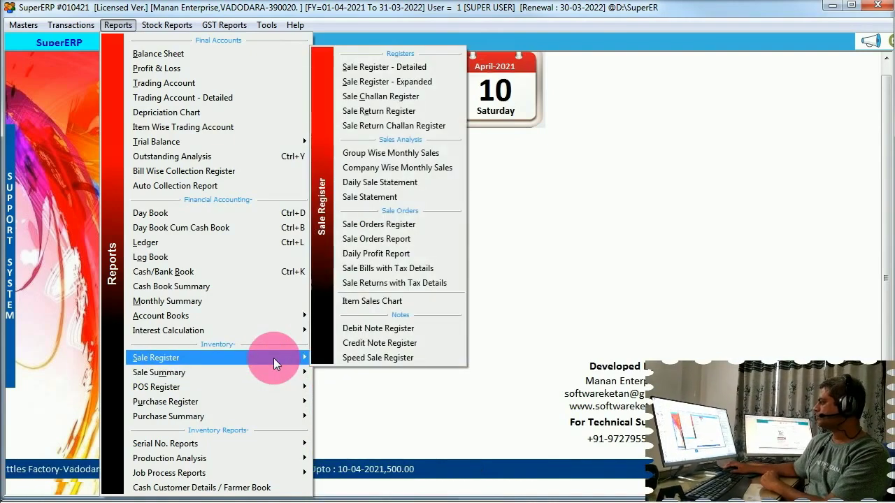
mouse_move(269, 374)
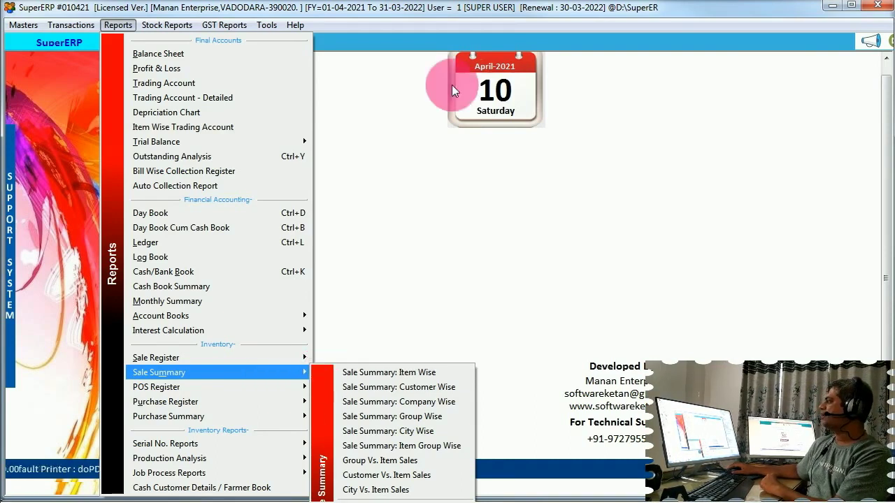
left_click(438, 8)
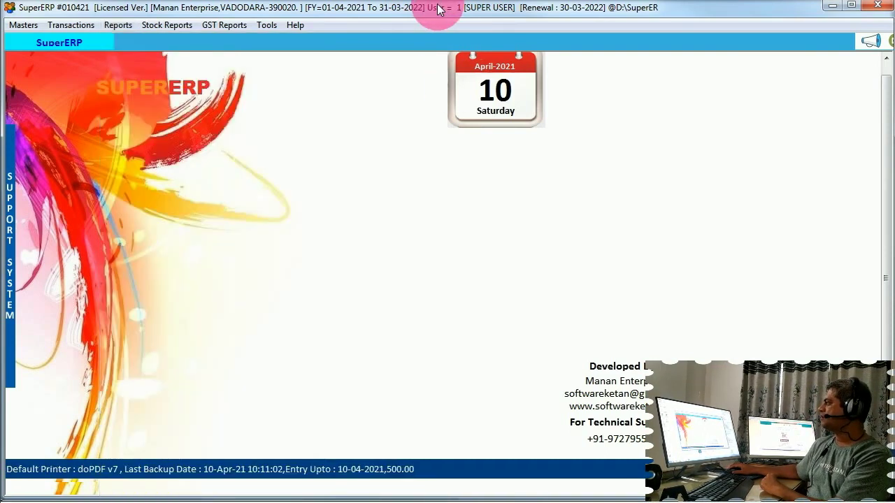
left_click_drag(439, 8, 446, 91)
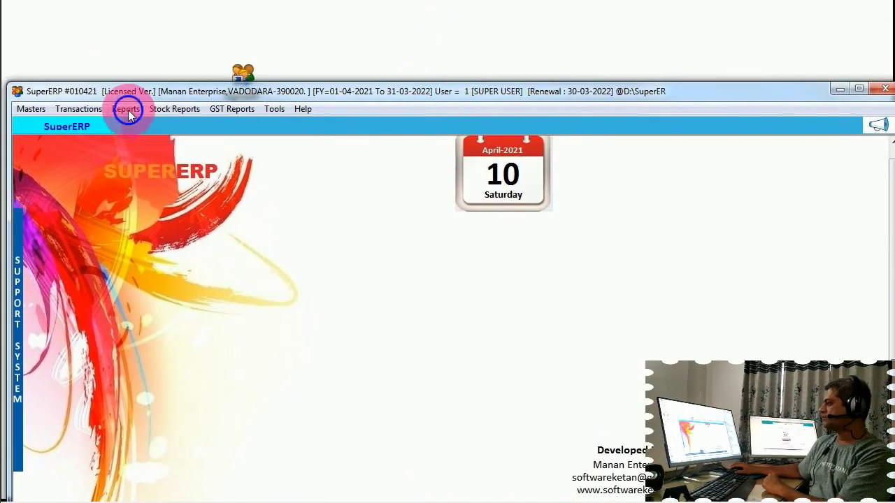
left_click(128, 110)
mouse_move(184, 461)
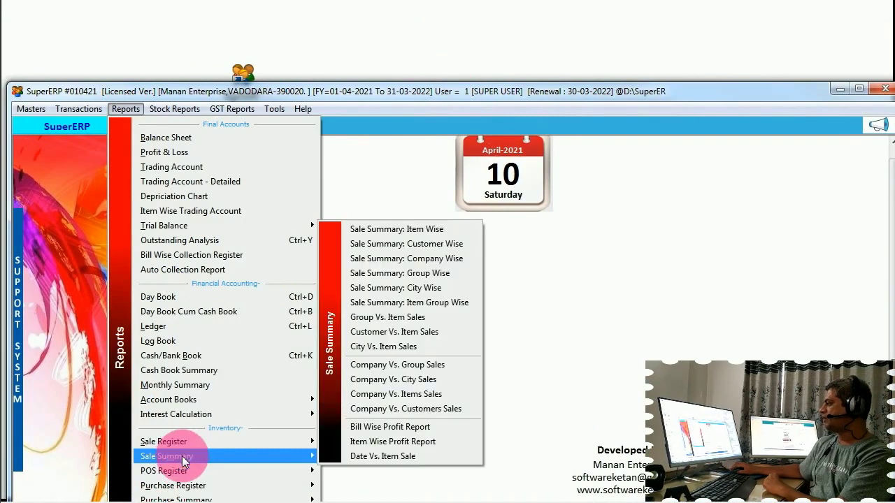
left_click(397, 456)
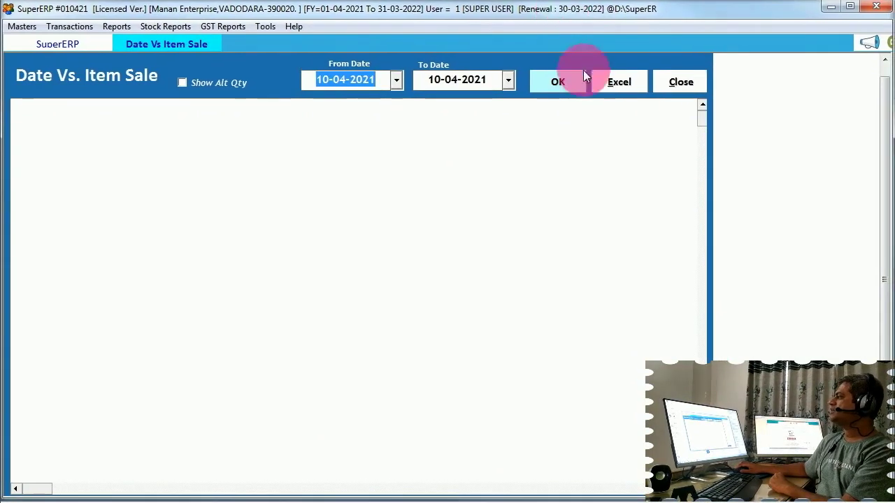
left_click(556, 81)
left_click(312, 82)
type("01")
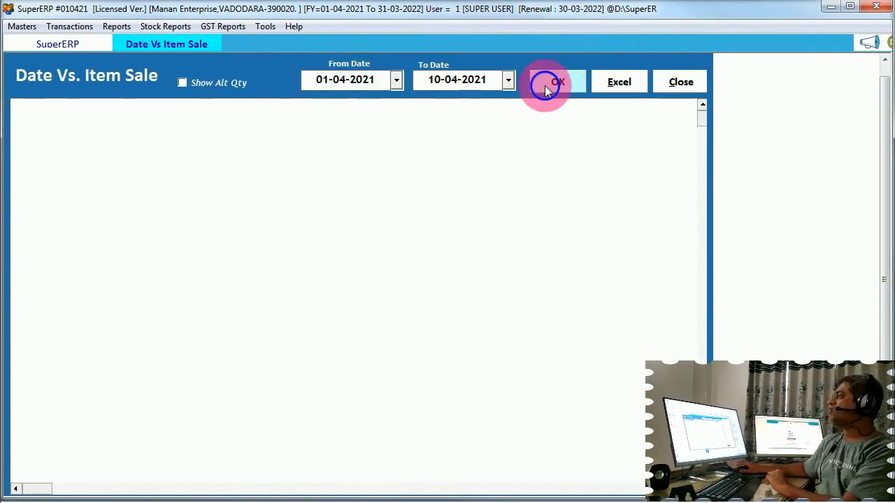
left_click(544, 84)
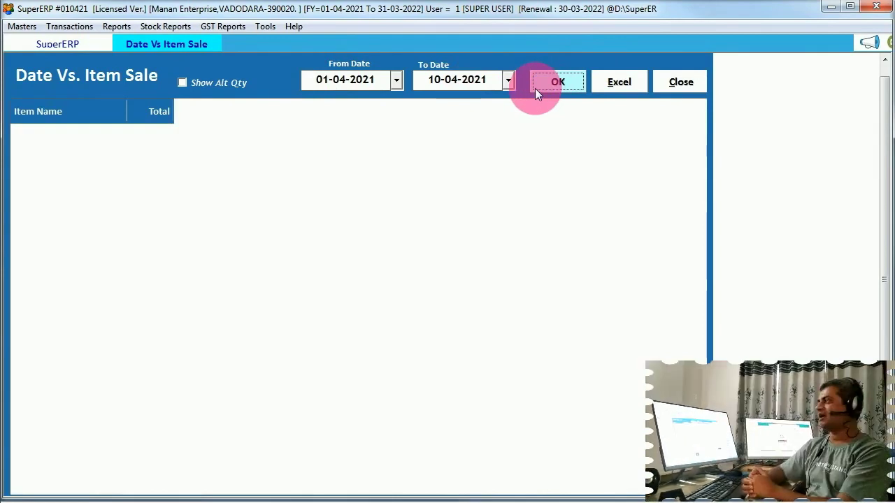
left_click(373, 85)
key("Tab")
key("Tab")
key("Return")
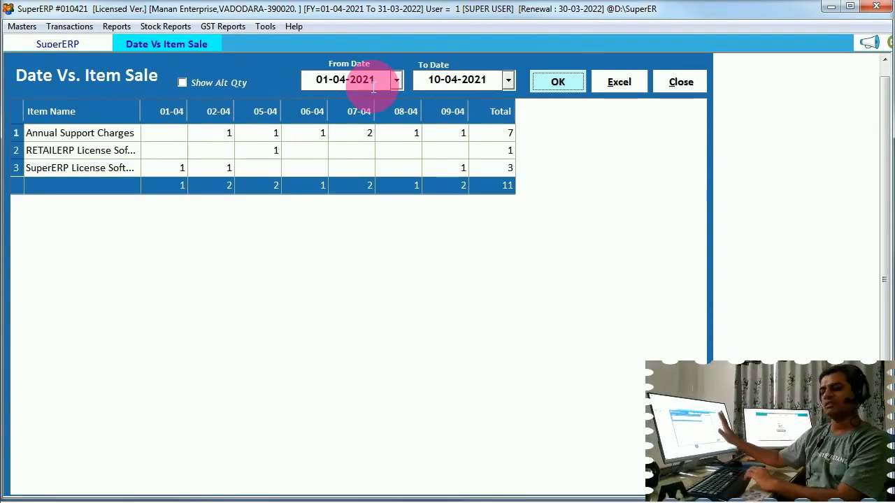
key("Escape")
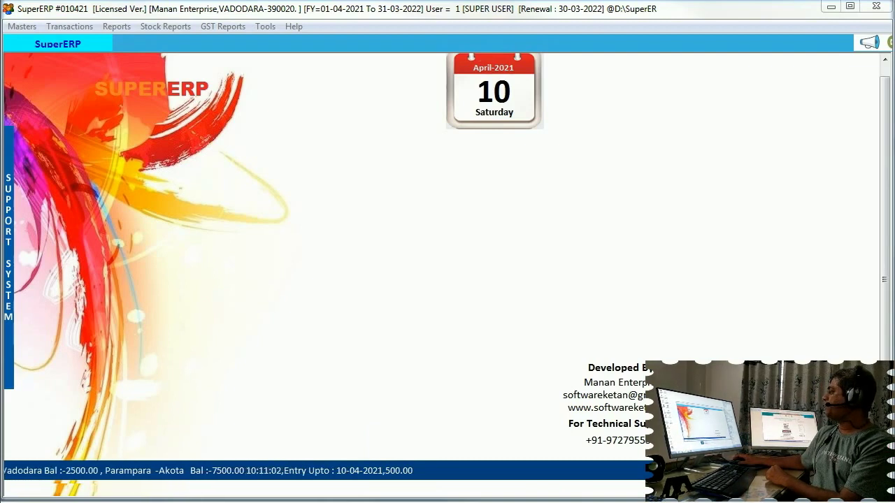
Load the stock report, filter it to items sold in the date range, then close it
left_click(175, 26)
left_click(197, 43)
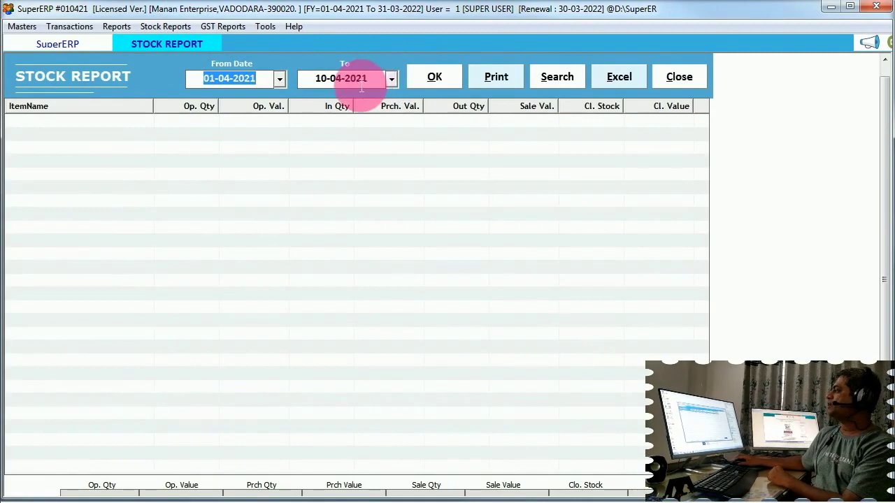
left_click(419, 82)
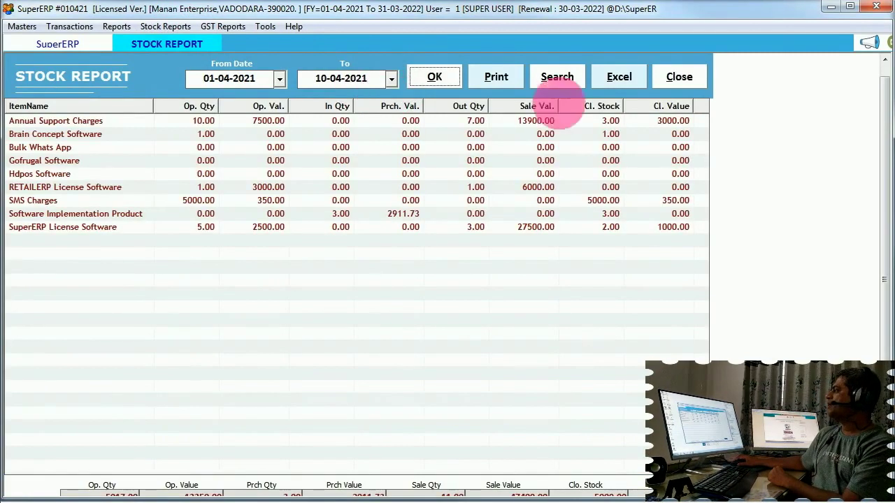
left_click(562, 81)
left_click(422, 264)
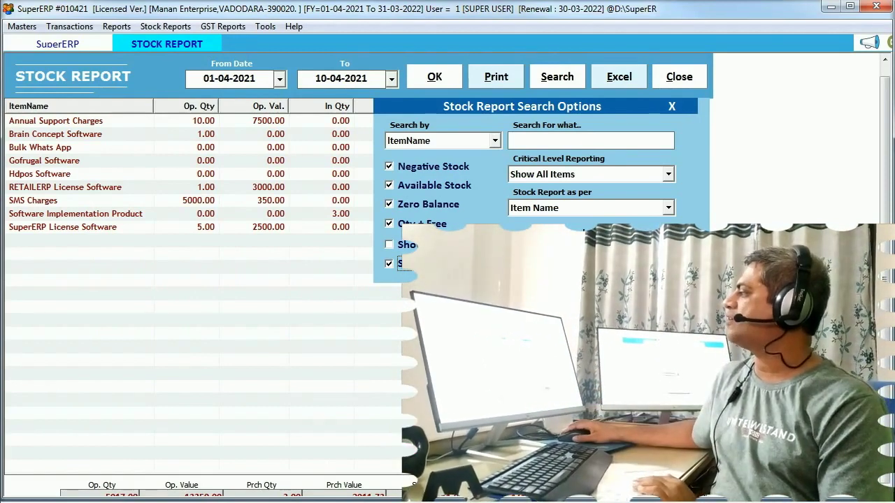
left_click(435, 77)
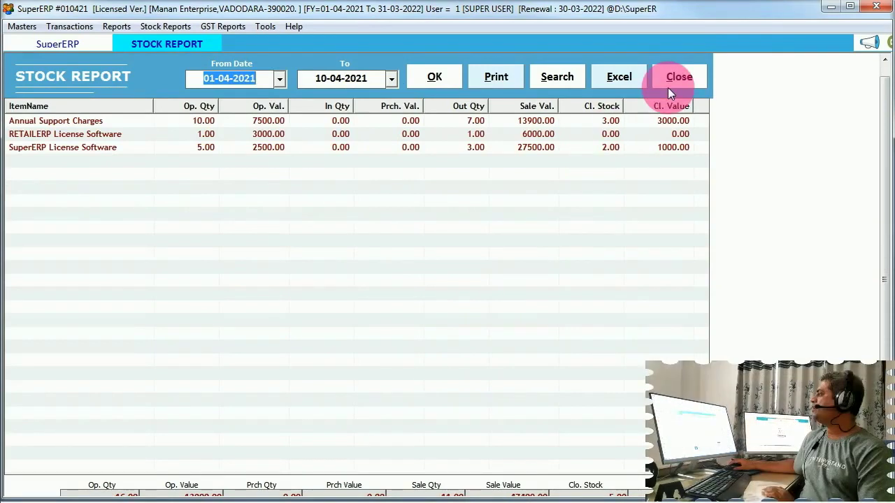
left_click(695, 80)
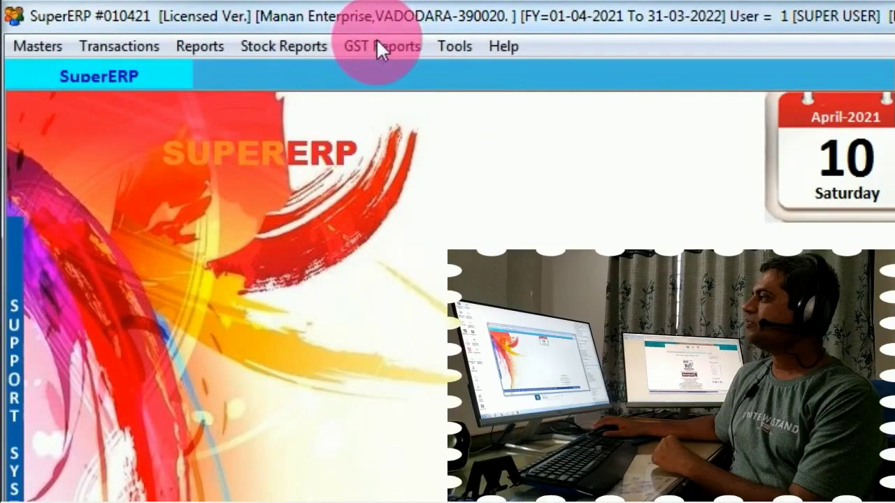
left_click(220, 24)
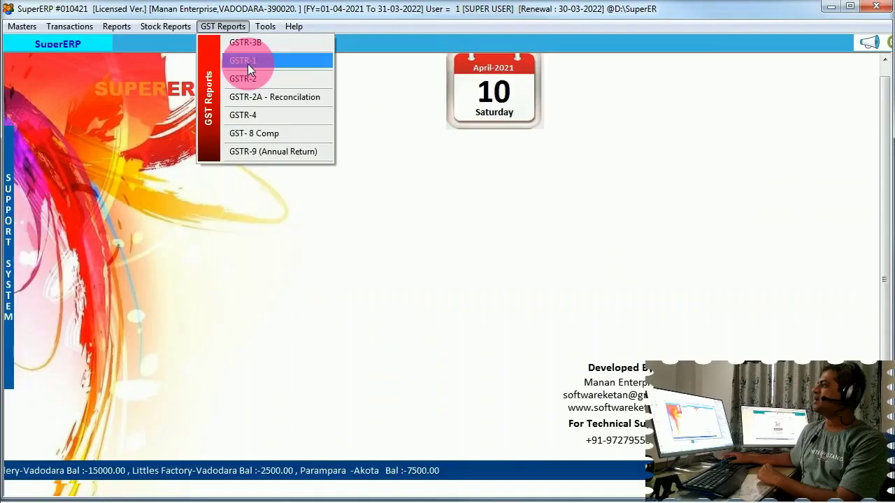
left_click(247, 61)
left_click(103, 174)
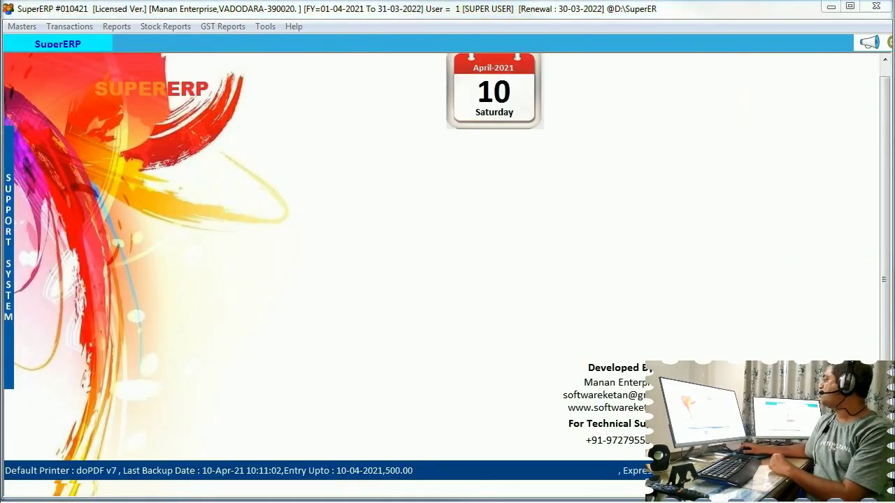
Bring up Rate Settings from the Tools menu's Other Reports list
left_click(264, 28)
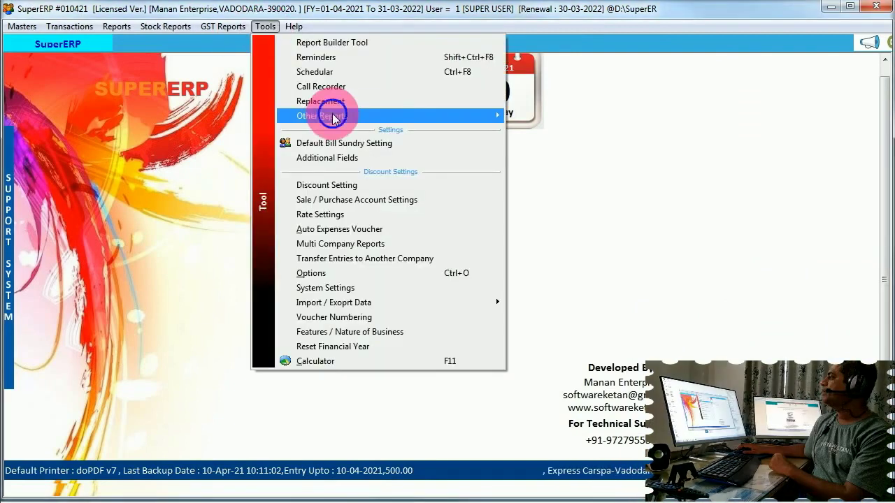
mouse_move(297, 114)
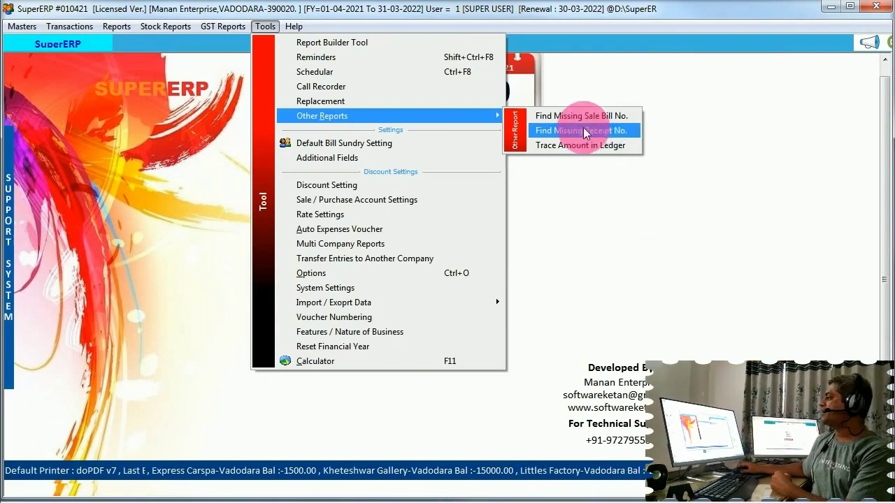
left_click(372, 215)
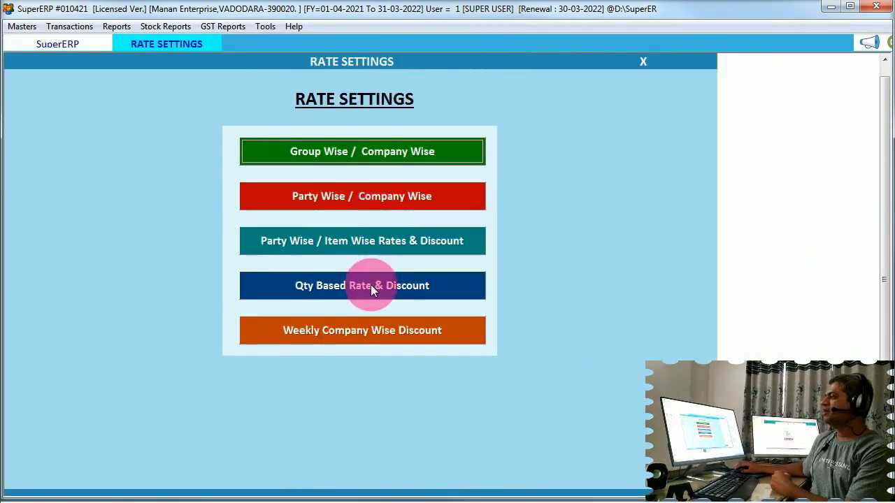
Start a new Qty Based Rate & Discount entry with the quantity basis set to Above
left_click(370, 284)
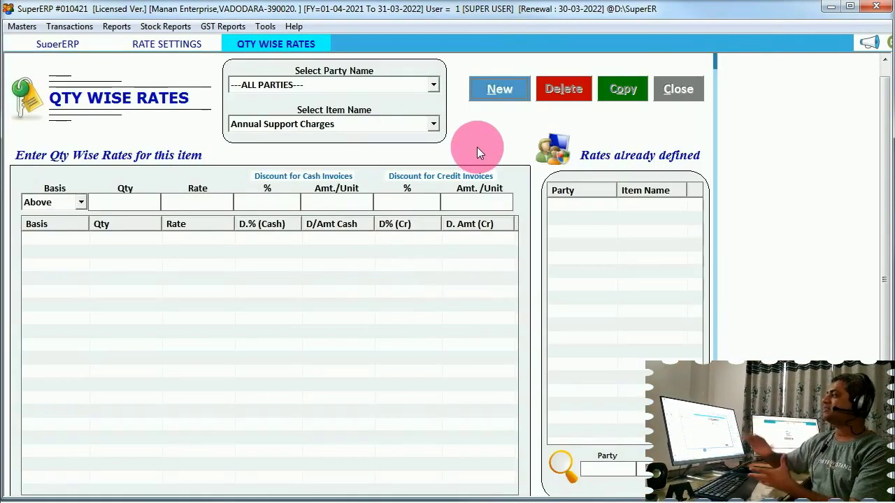
key("alt+n")
key("Return")
key("Return")
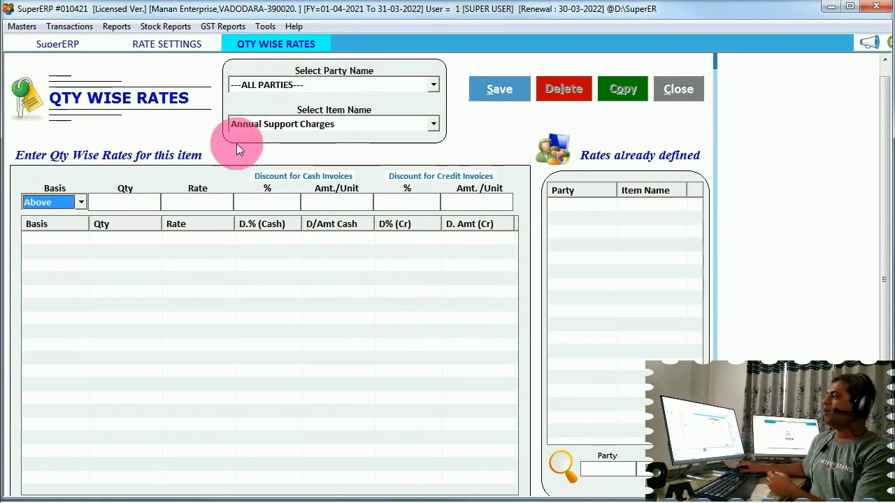
left_click(74, 208)
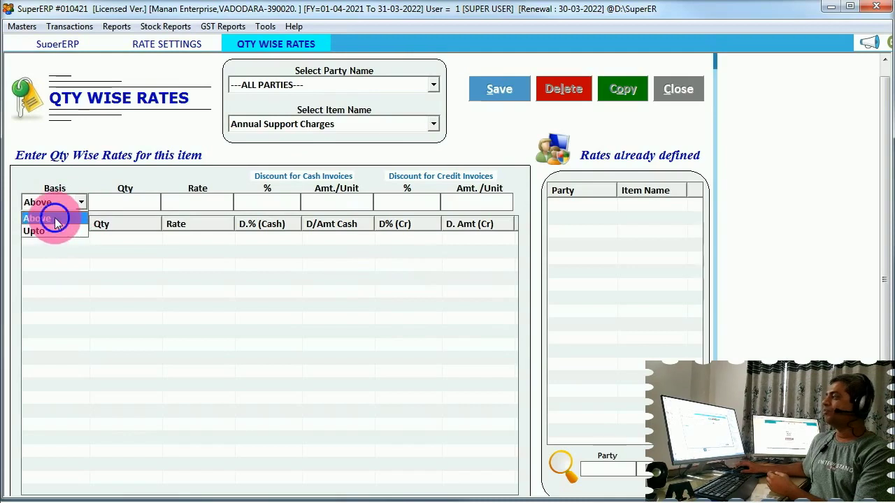
left_click(55, 217)
key("Return")
Enter quantity 5, rate 90, cash discount 5% and credit discount 2%
type("5")
key("Return")
type("100")
key("BackSpace")
key("BackSpace")
key("BackSpace")
type("90")
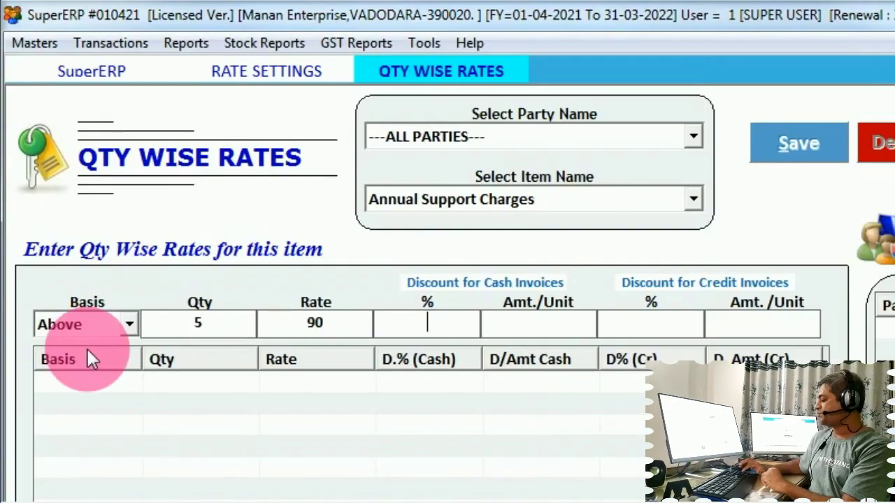
key("Return")
type("5")
key("Return")
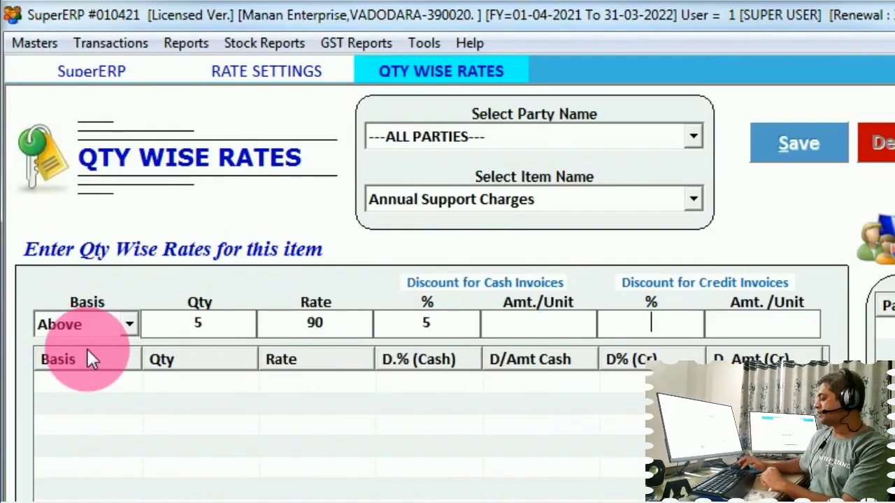
type("2")
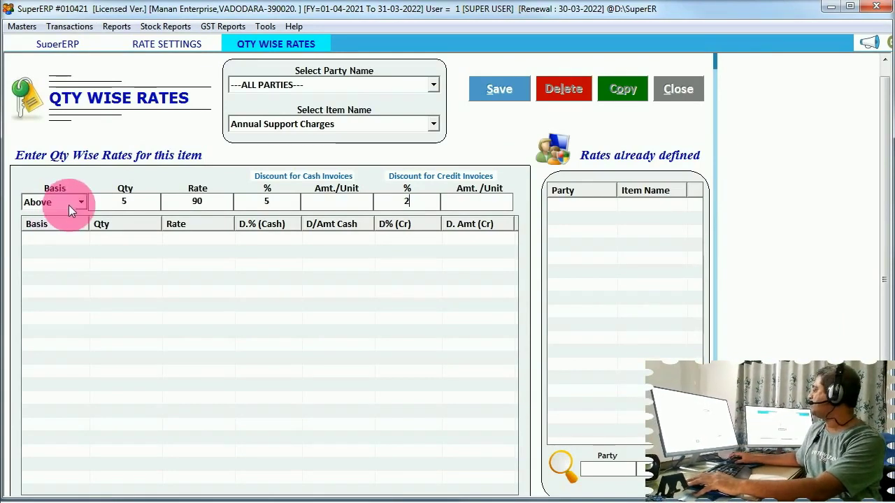
Close the quantity form, view Weekly Company Wise Discount, then close Rate Settings
key("Escape")
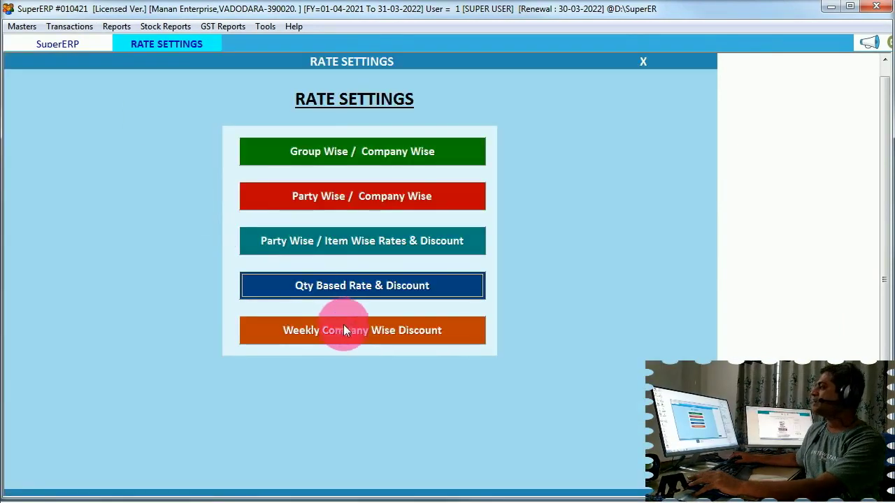
left_click(343, 326)
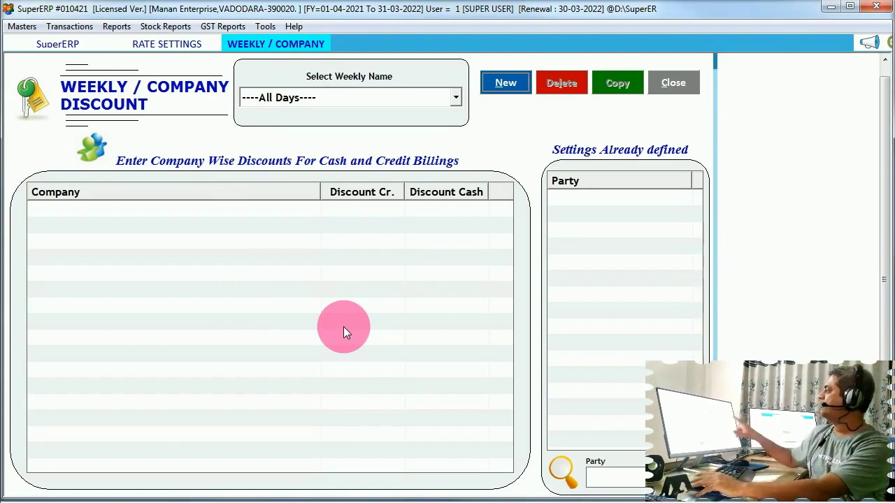
key("Escape")
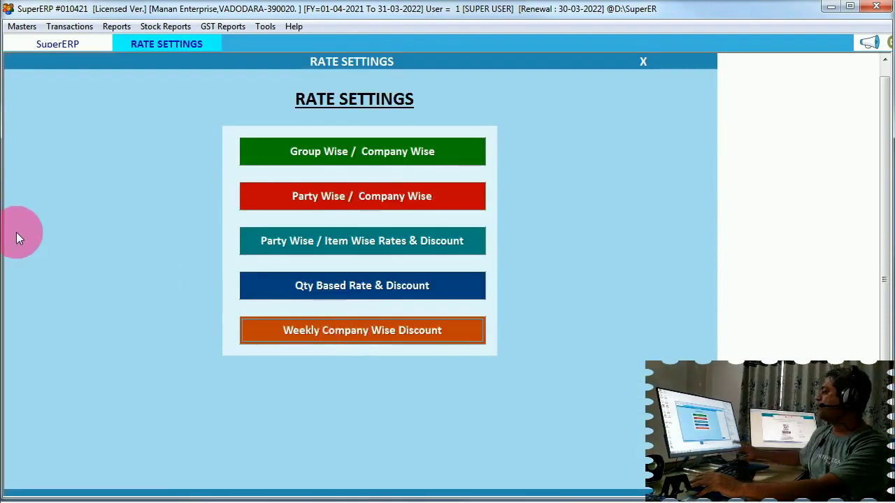
key("Escape")
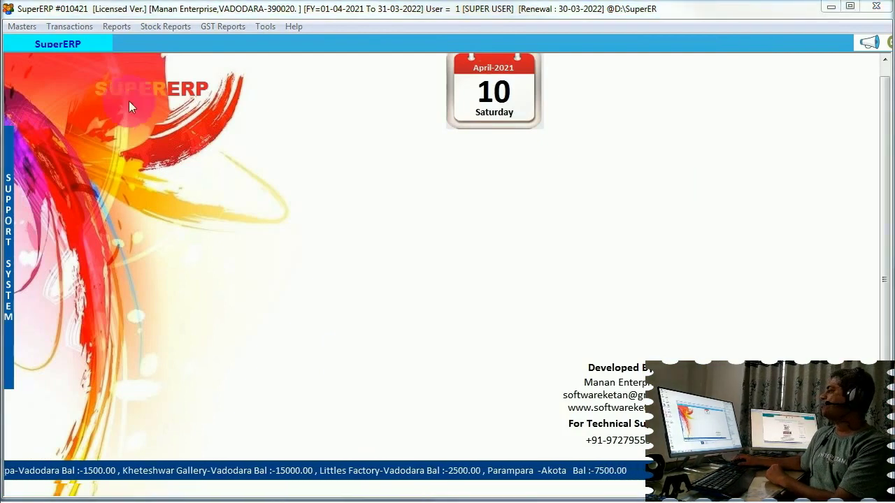
left_click(265, 28)
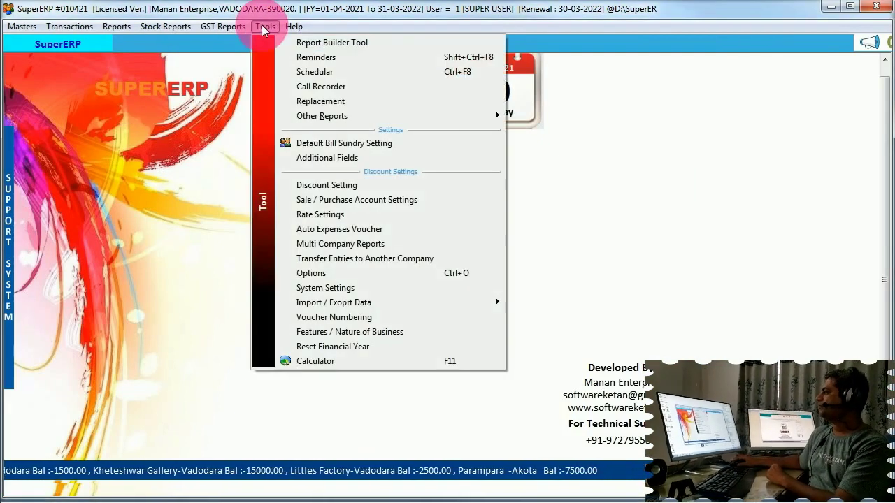
left_click(370, 230)
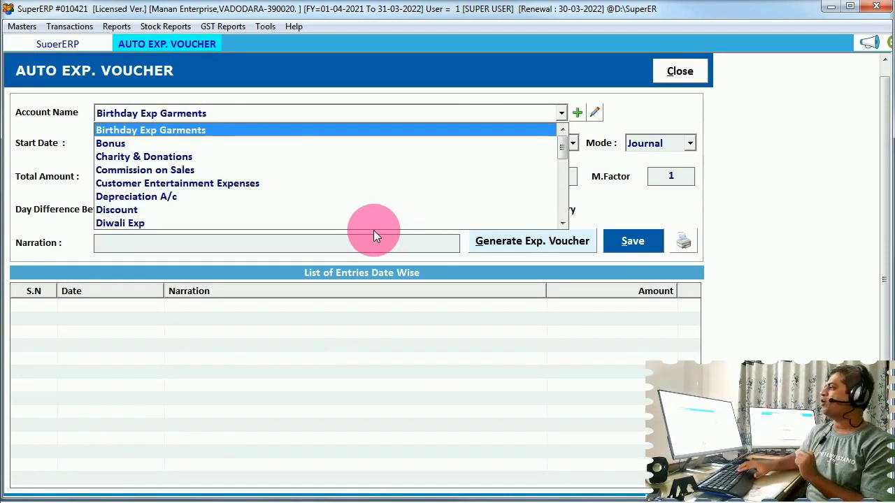
type("p")
key("Down")
key("Down")
key("Up")
key("Up")
key("Up")
key("Up")
key("Up")
key("Up")
key("Up")
key("Up")
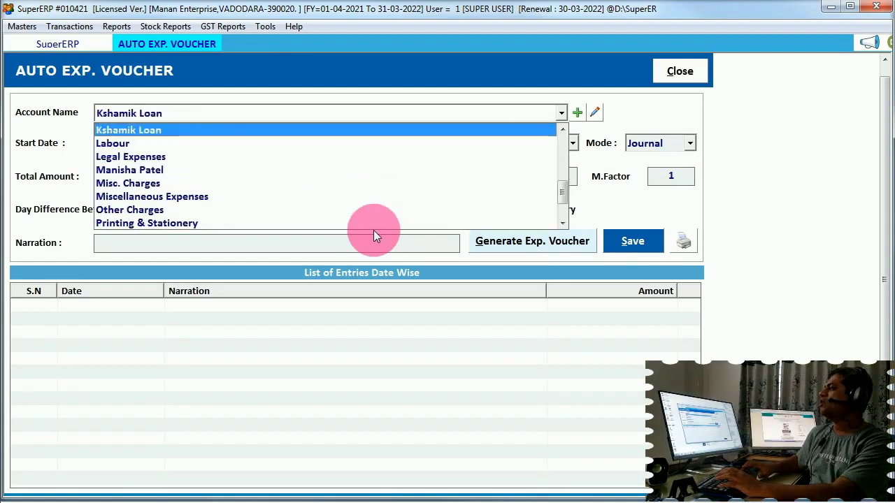
key("Down")
key("Down")
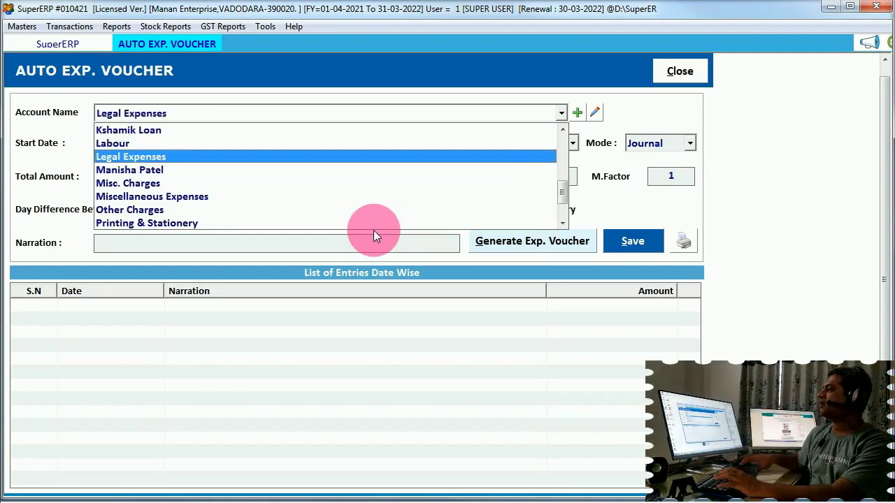
key("Return")
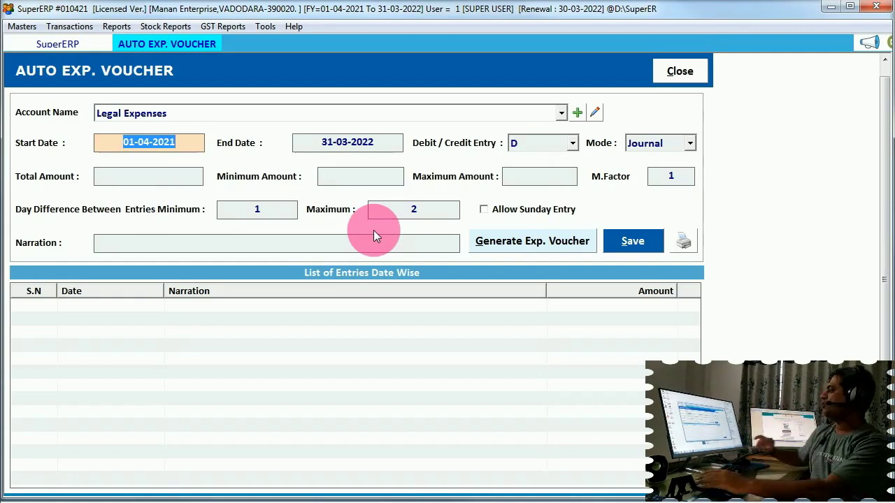
key("Escape")
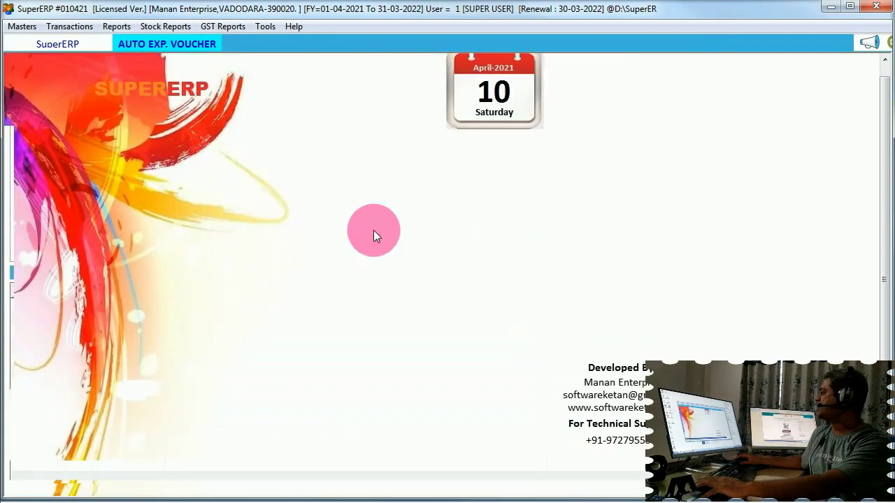
left_click(265, 28)
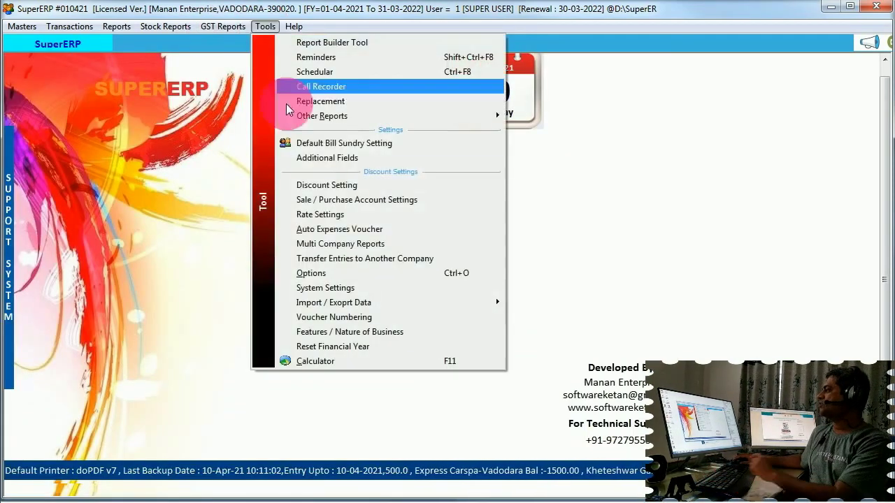
left_click(343, 248)
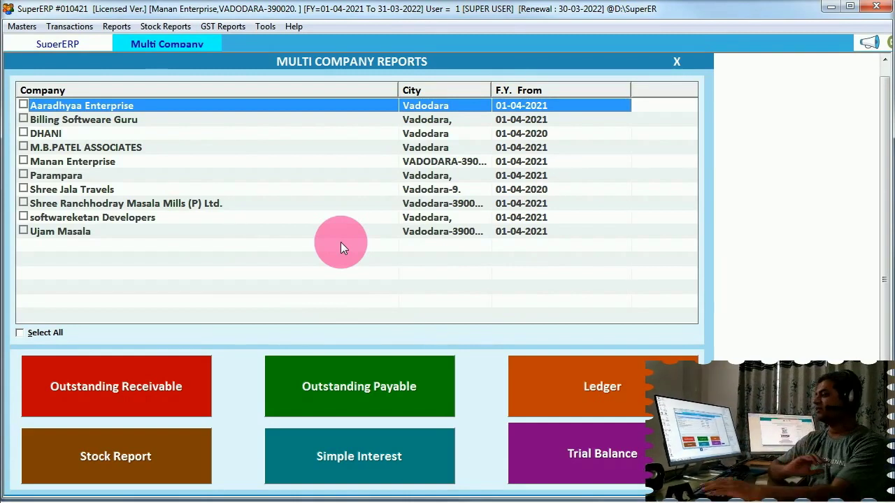
key("Escape")
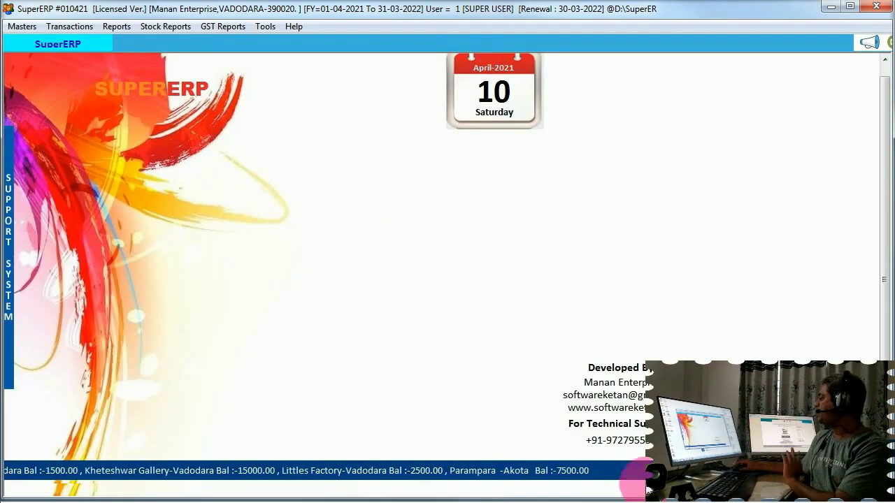
Calculate 10*2 = 20 in the F12 calculator, close it, and bring up the Help menu
left_click(494, 269)
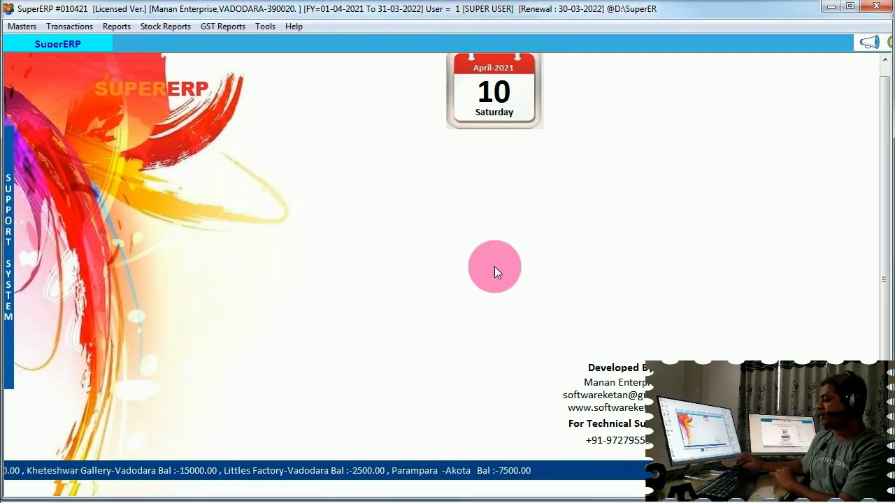
key("F12")
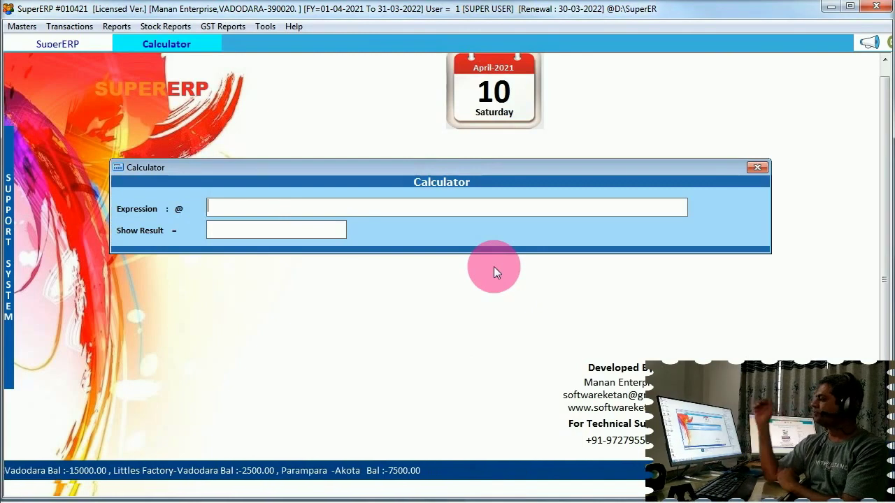
type("10*2")
key("Return")
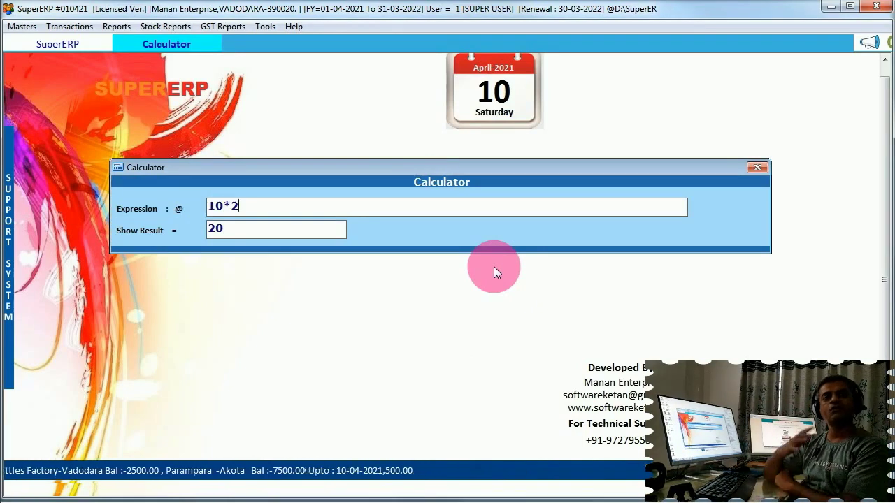
key("Escape")
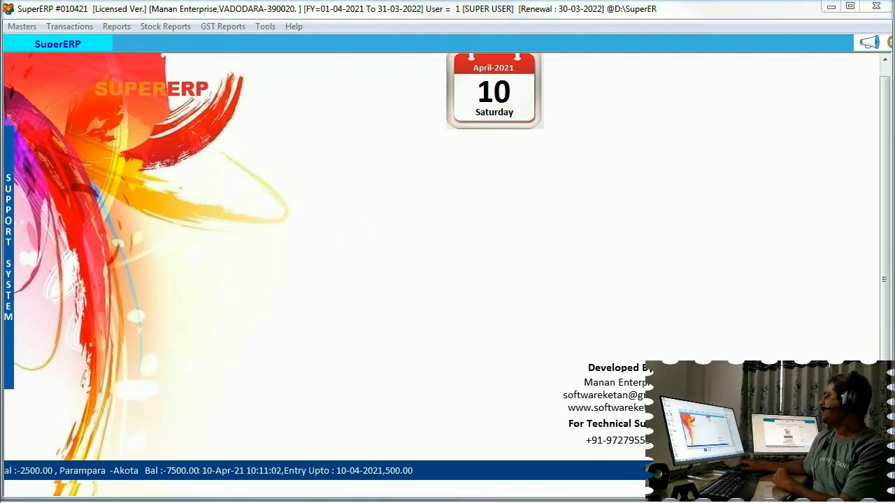
left_click(294, 26)
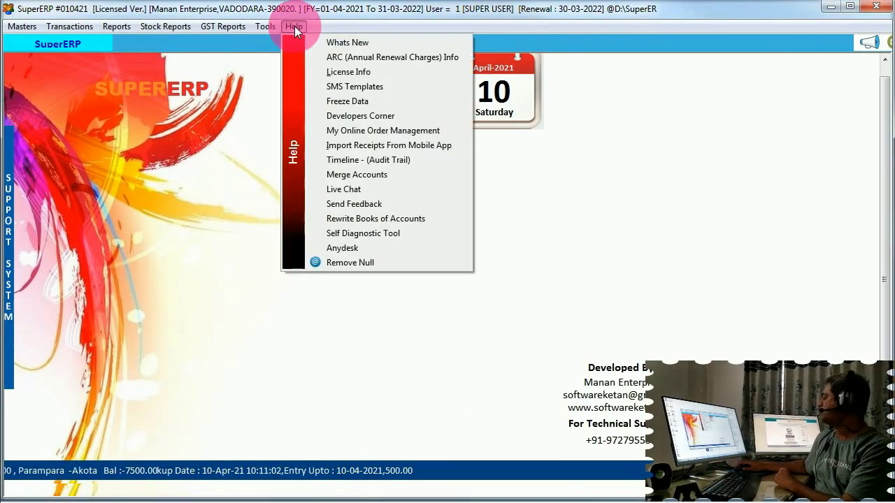
Review the SMS Templates for Cash Receipt, Sale Order and others, then close them
left_click(376, 86)
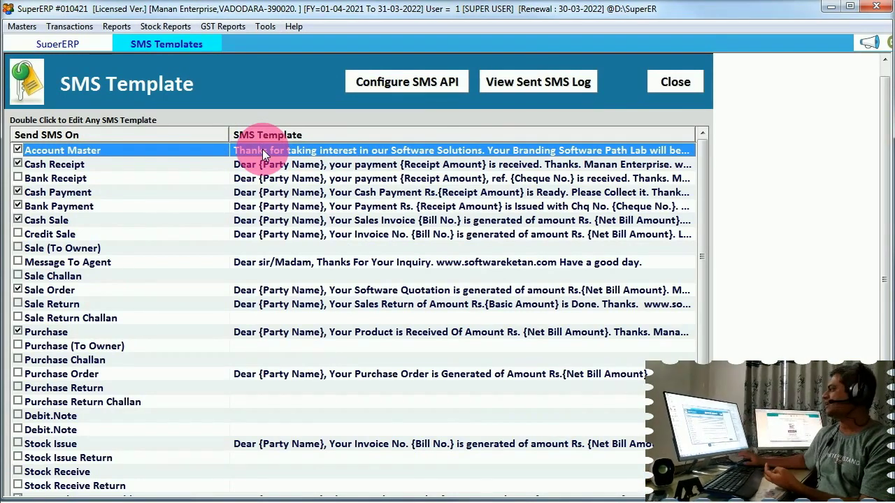
left_click(666, 83)
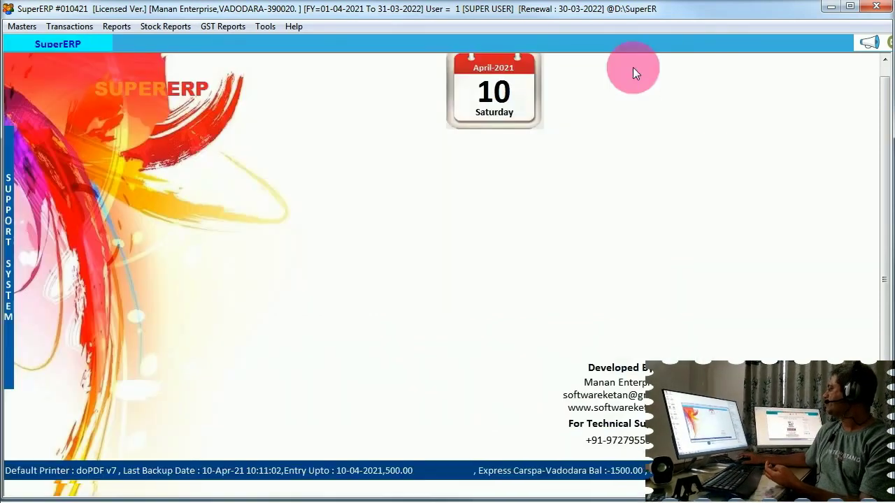
Launch Live Chat from the Help menu, opening WhatsApp Web in the browser
left_click(258, 35)
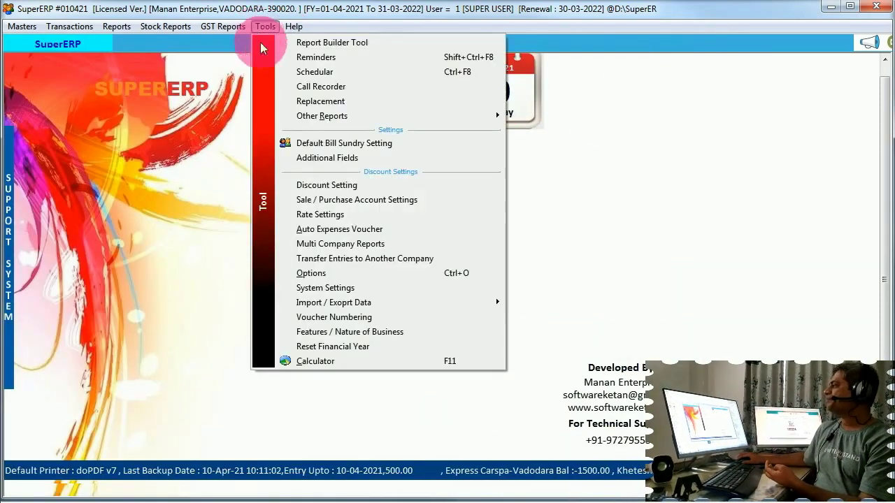
left_click(302, 27)
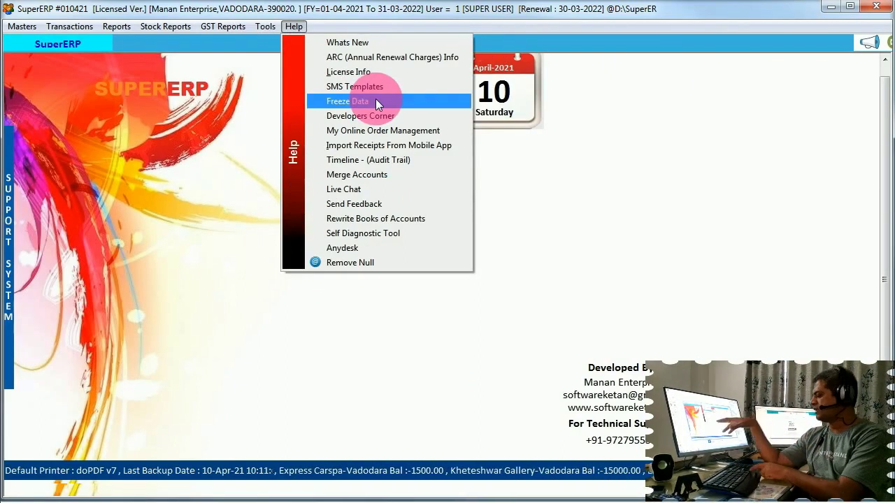
key("Down")
key("Down")
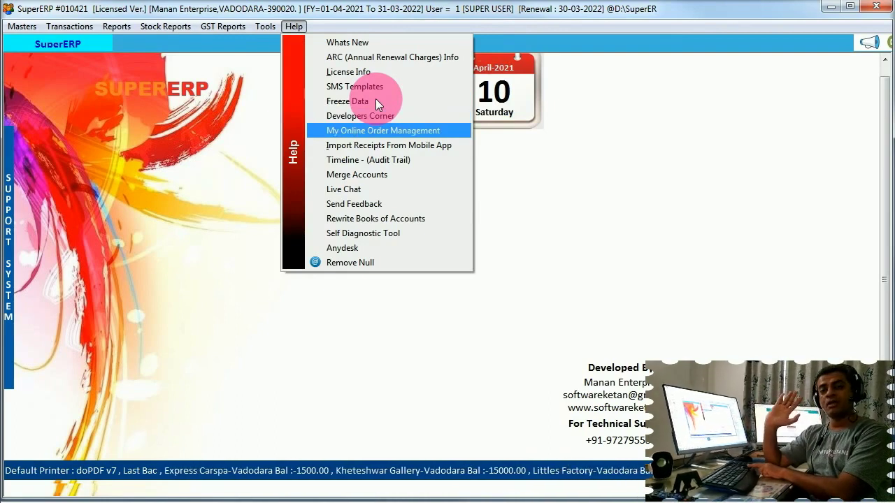
key("Down")
key("Down")
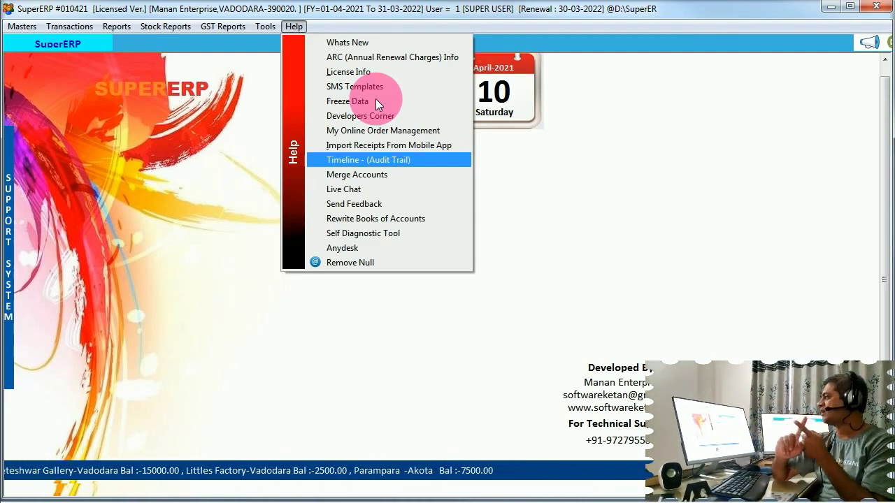
key("Down")
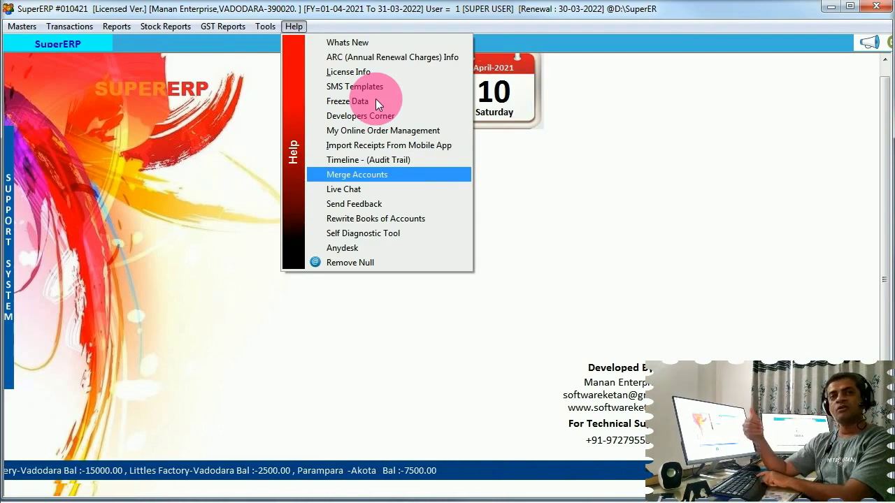
key("Down")
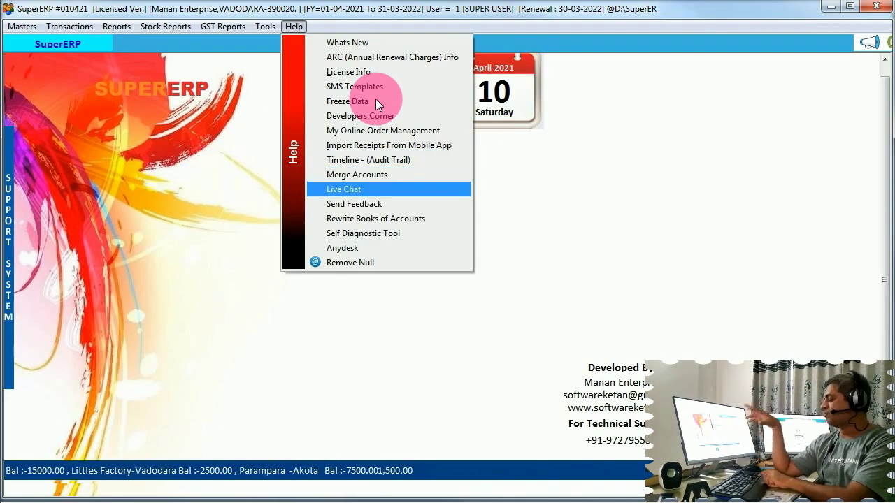
key("Return")
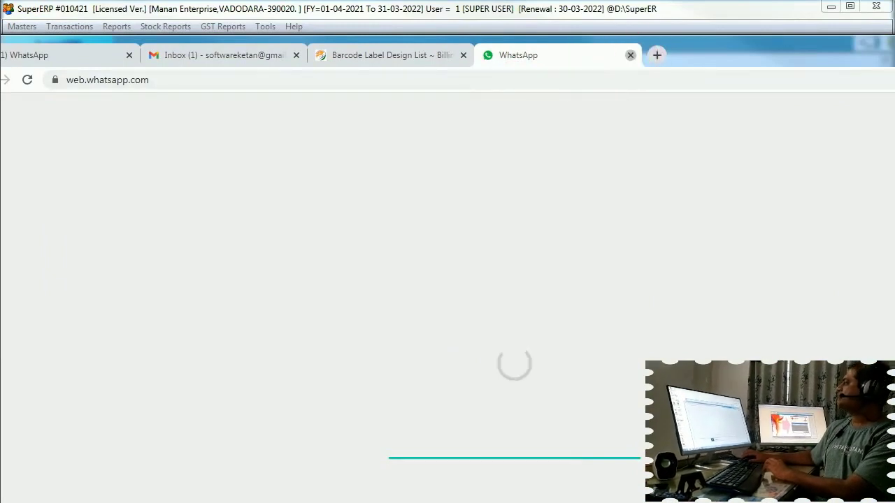
Close the WhatsApp Web tab and choose Live Chat from the Help menu again
left_click(630, 54)
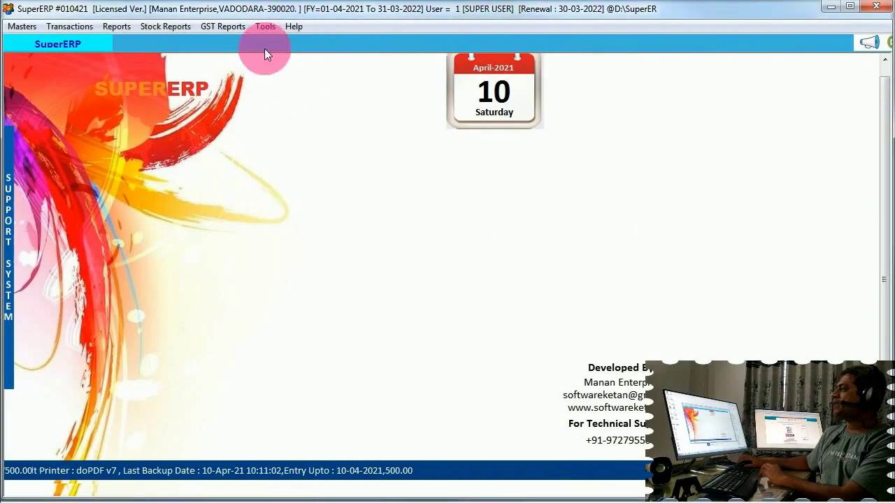
left_click(290, 28)
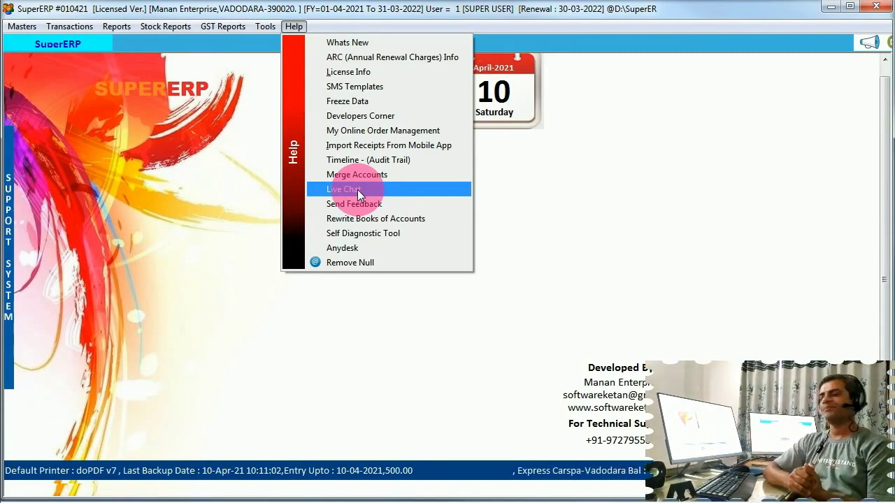
left_click(357, 190)
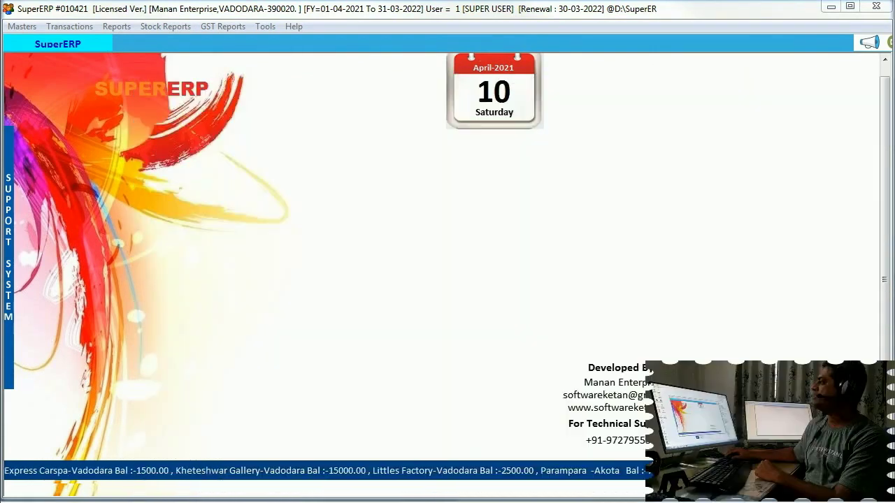
Run the Self Diagnostic Tool from the Help menu, then launch AnyDesk for remote support
left_click(288, 26)
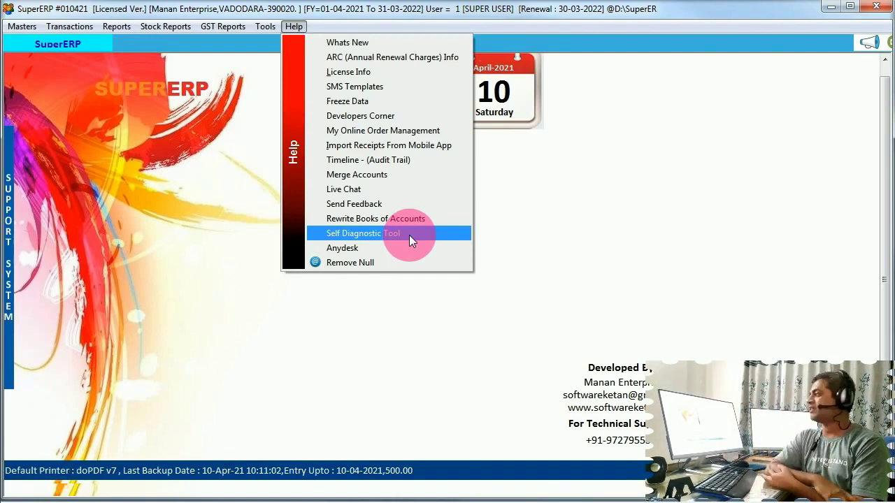
left_click(433, 232)
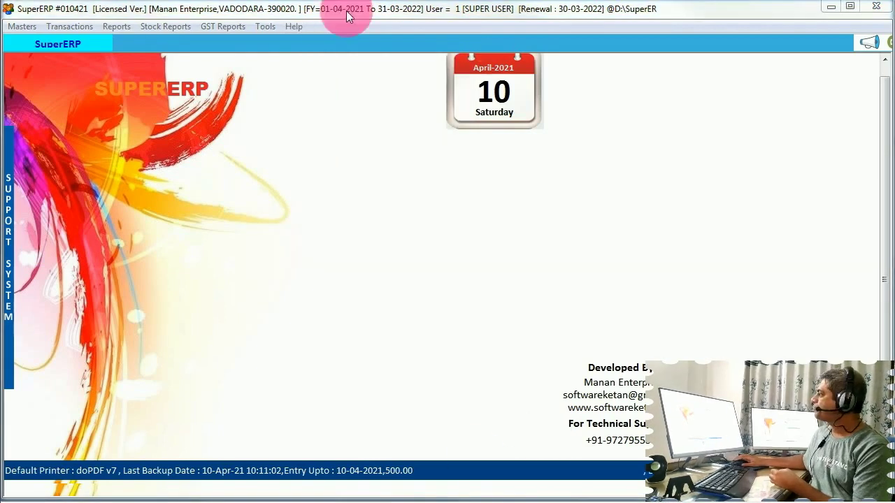
left_click(294, 27)
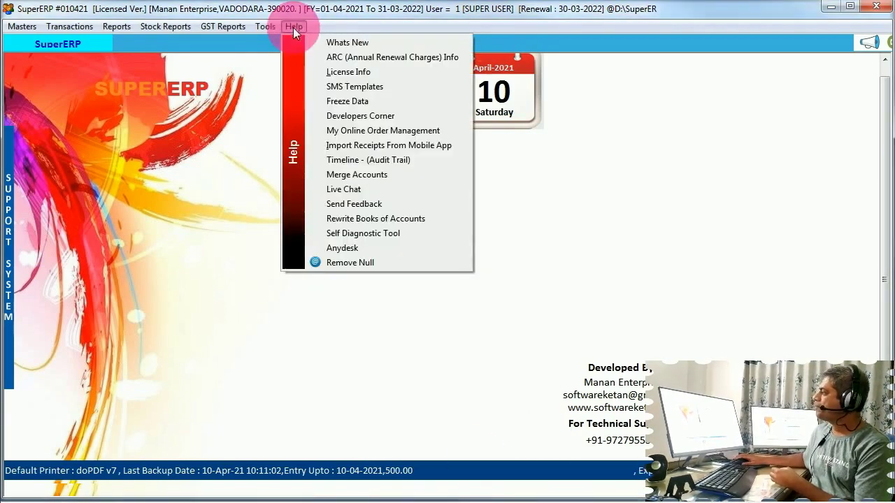
left_click(382, 248)
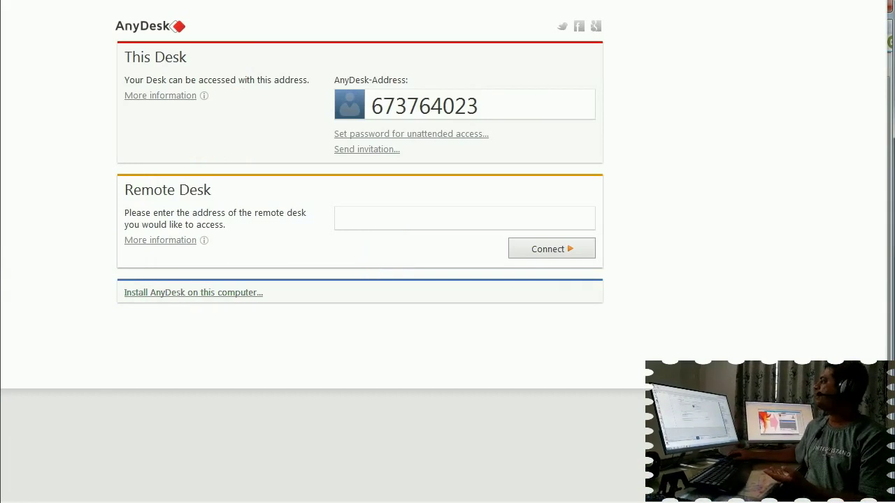
Close AnyDesk with Alt+F4 to return to the SuperERP home screen
key("alt+F4")
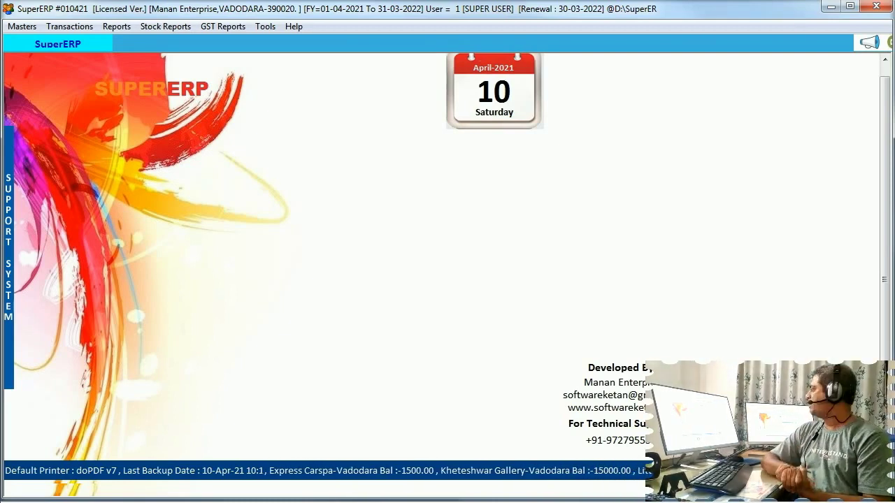
mouse_move(9, 279)
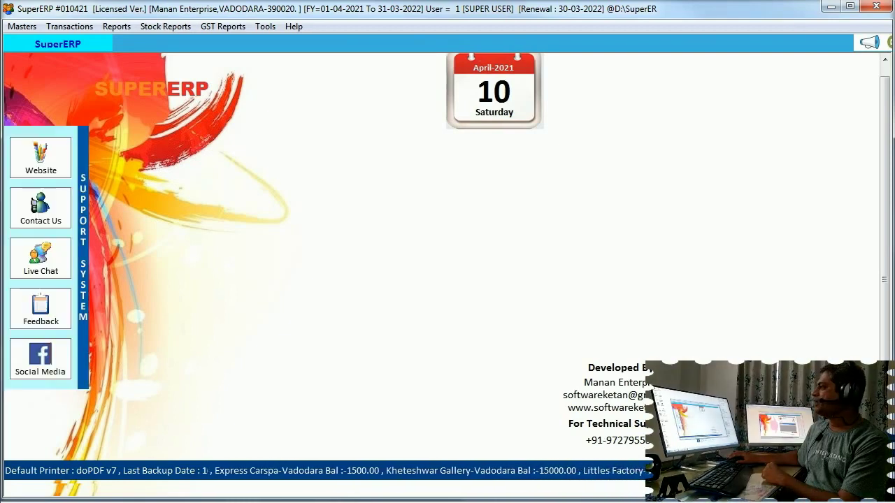
left_click(28, 165)
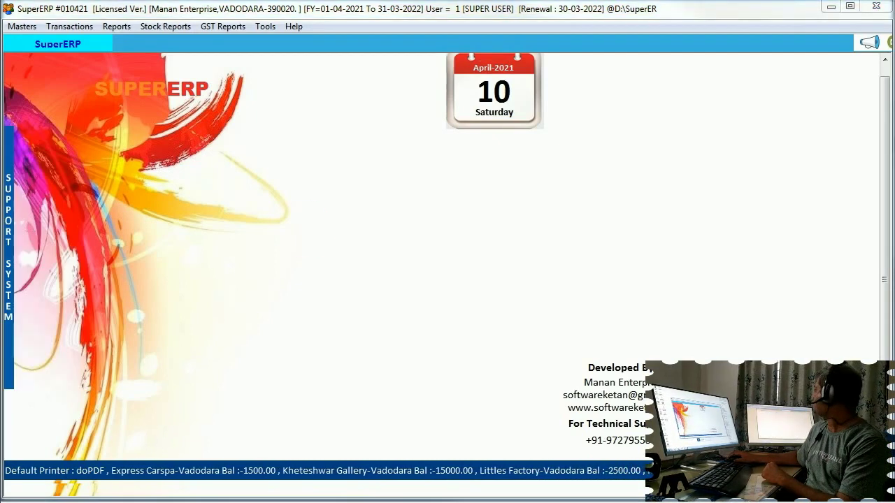
left_click_drag(809, 105, 703, 82)
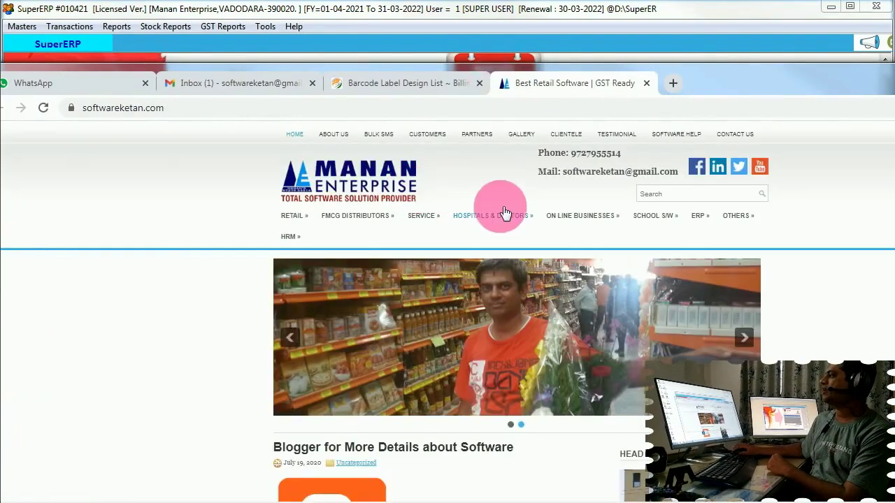
mouse_move(498, 214)
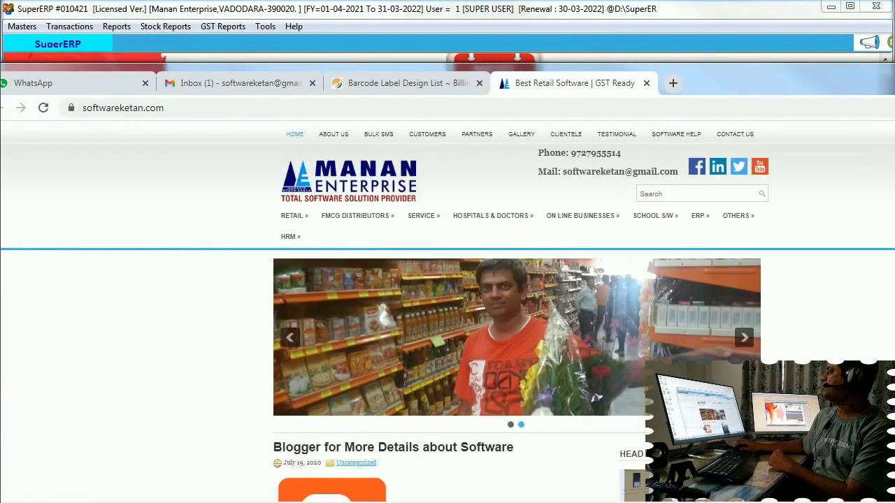
key("super+shift+Right")
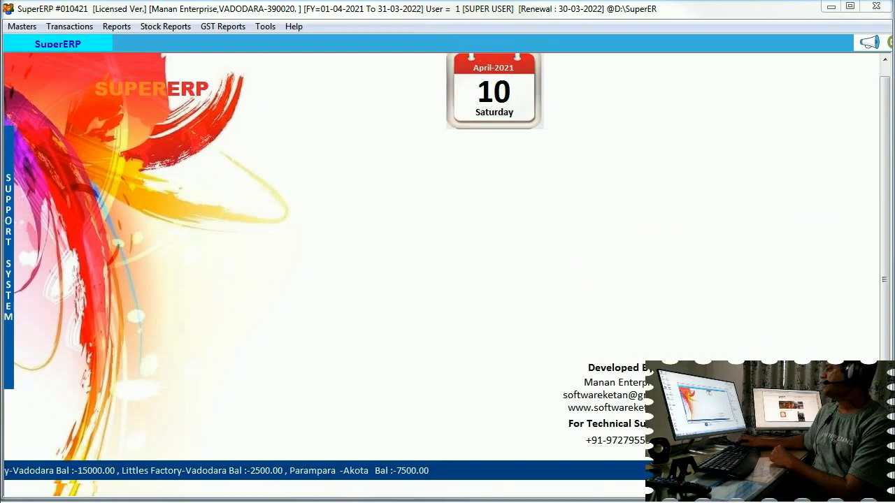
mouse_move(4, 245)
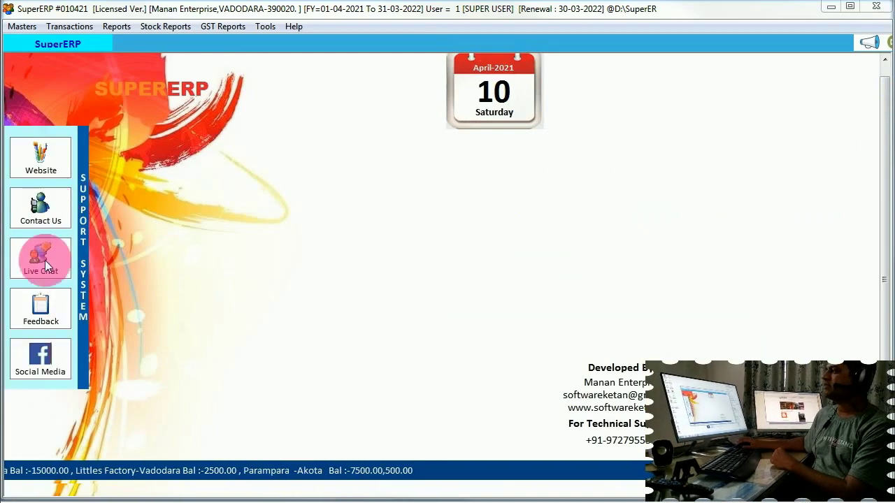